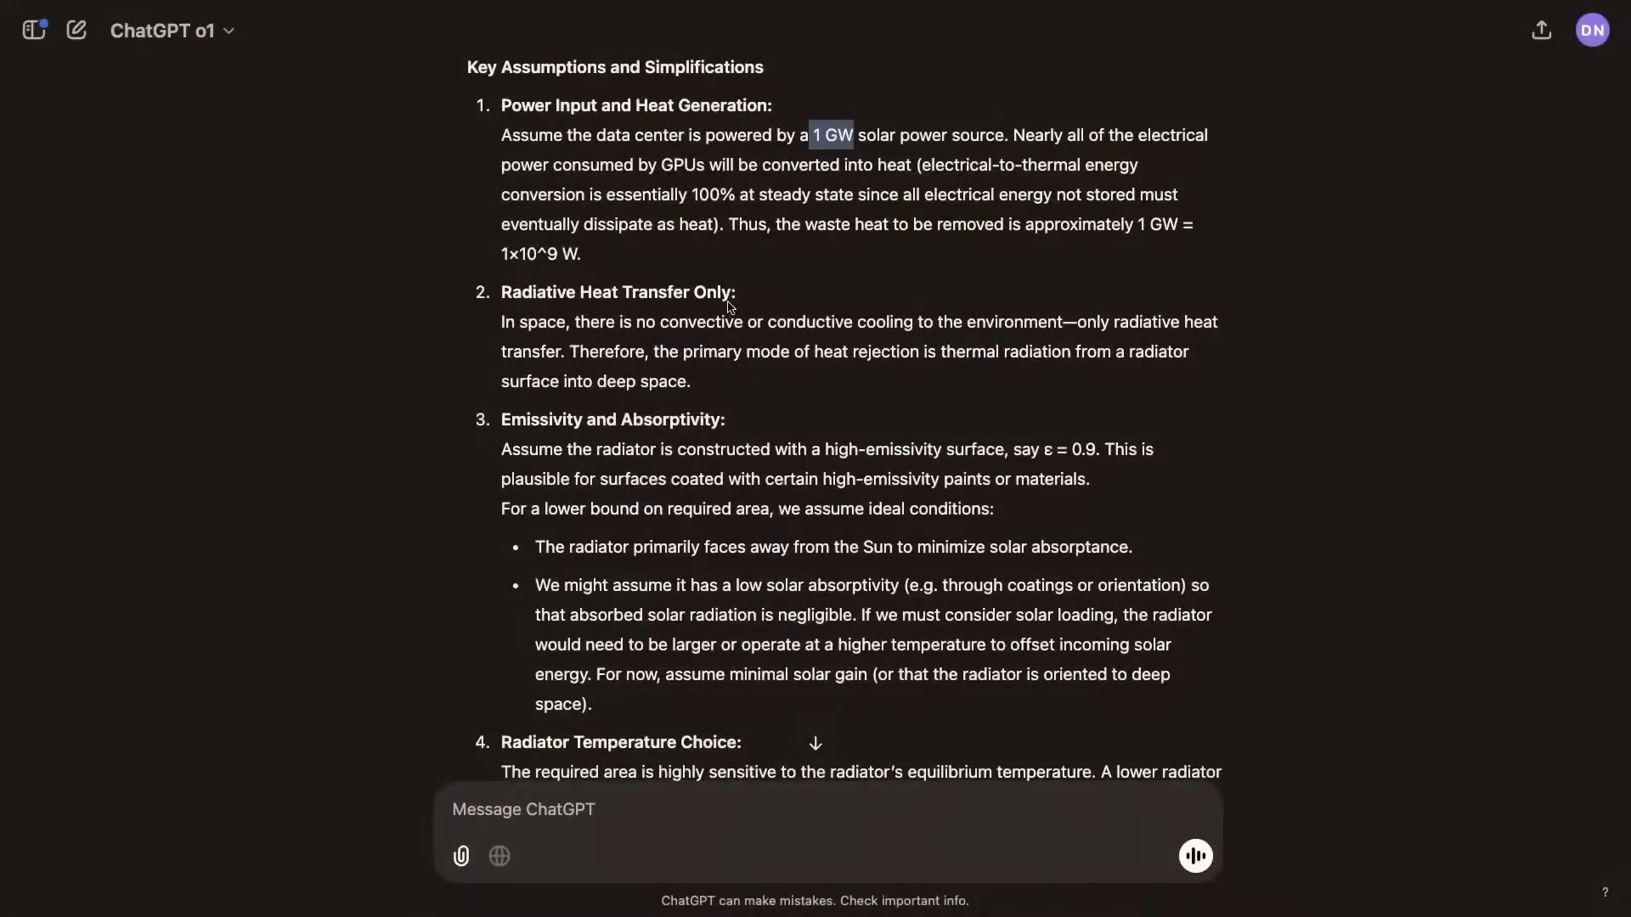
Scroll down through o1's thinking on the N8N HTTP request node documentation prompt.
{"action": "scroll", "coordinate": [732, 308], "scroll_direction": "down", "scroll_amount": 1}
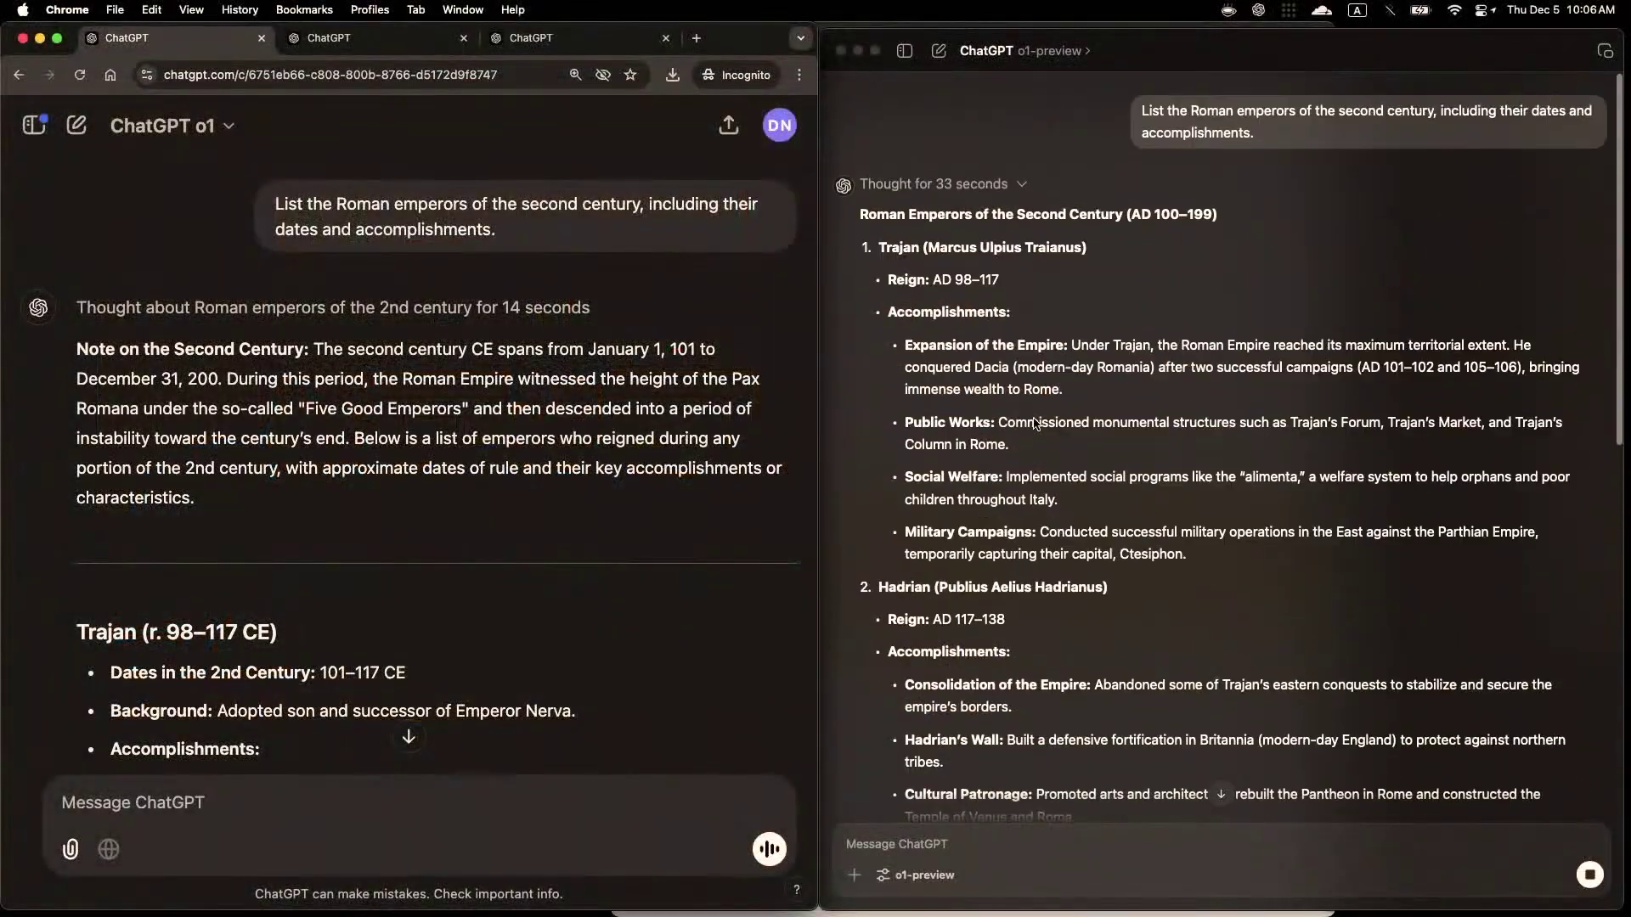
{"action": "scroll", "coordinate": [1035, 422], "scroll_direction": "down", "scroll_amount": 1}
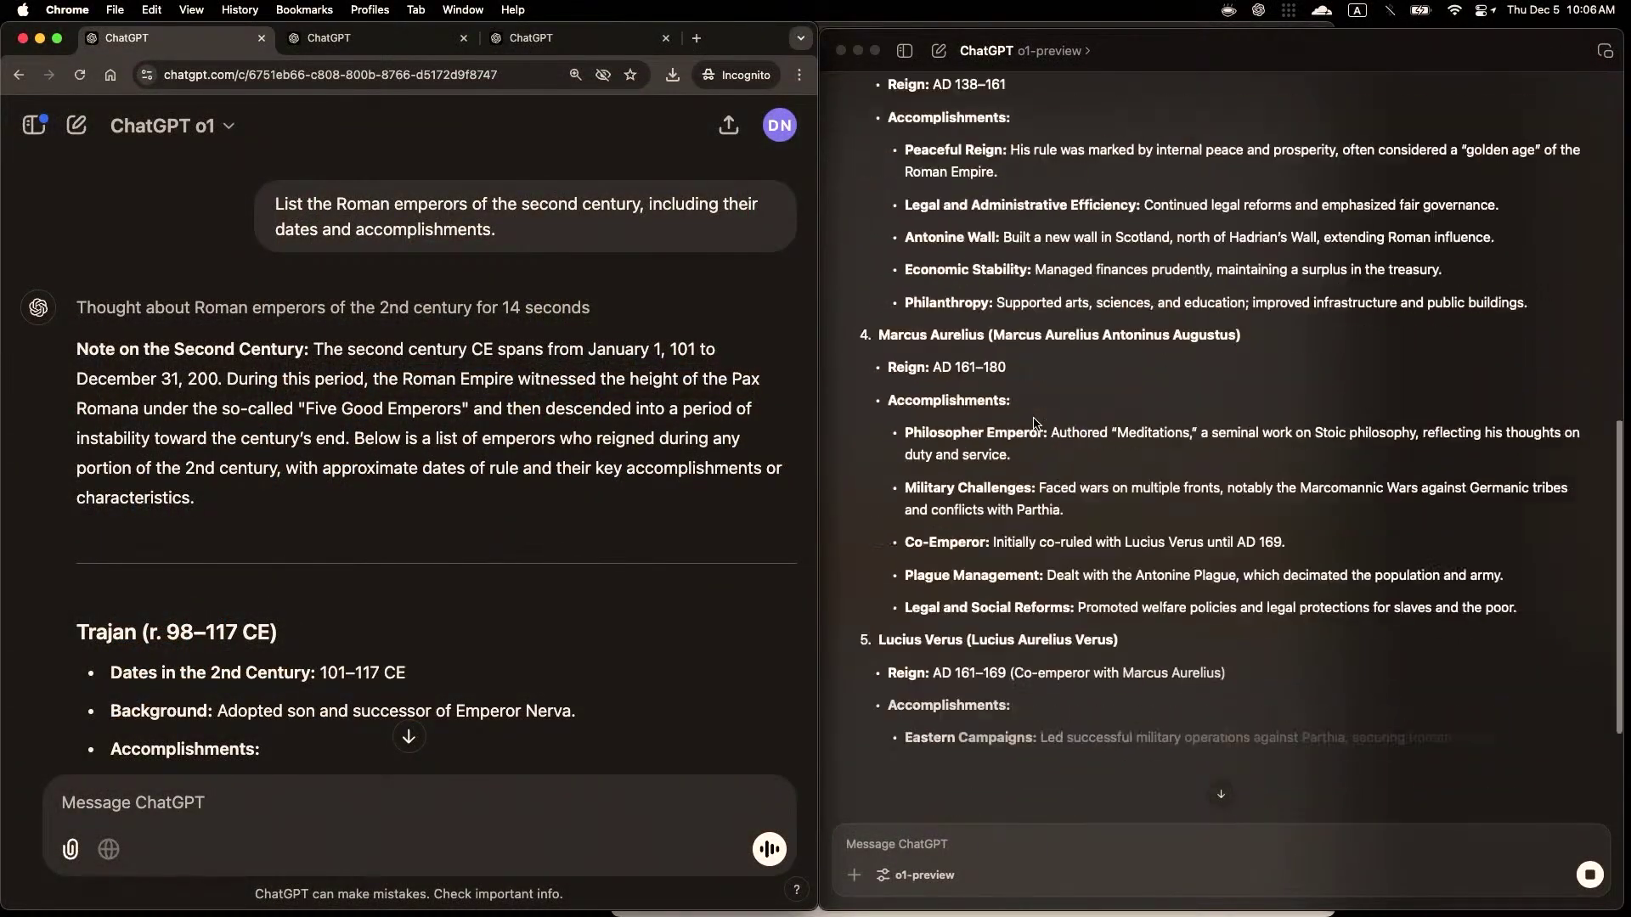
{"action": "scroll", "coordinate": [1218, 374], "scroll_direction": "down", "scroll_amount": 1}
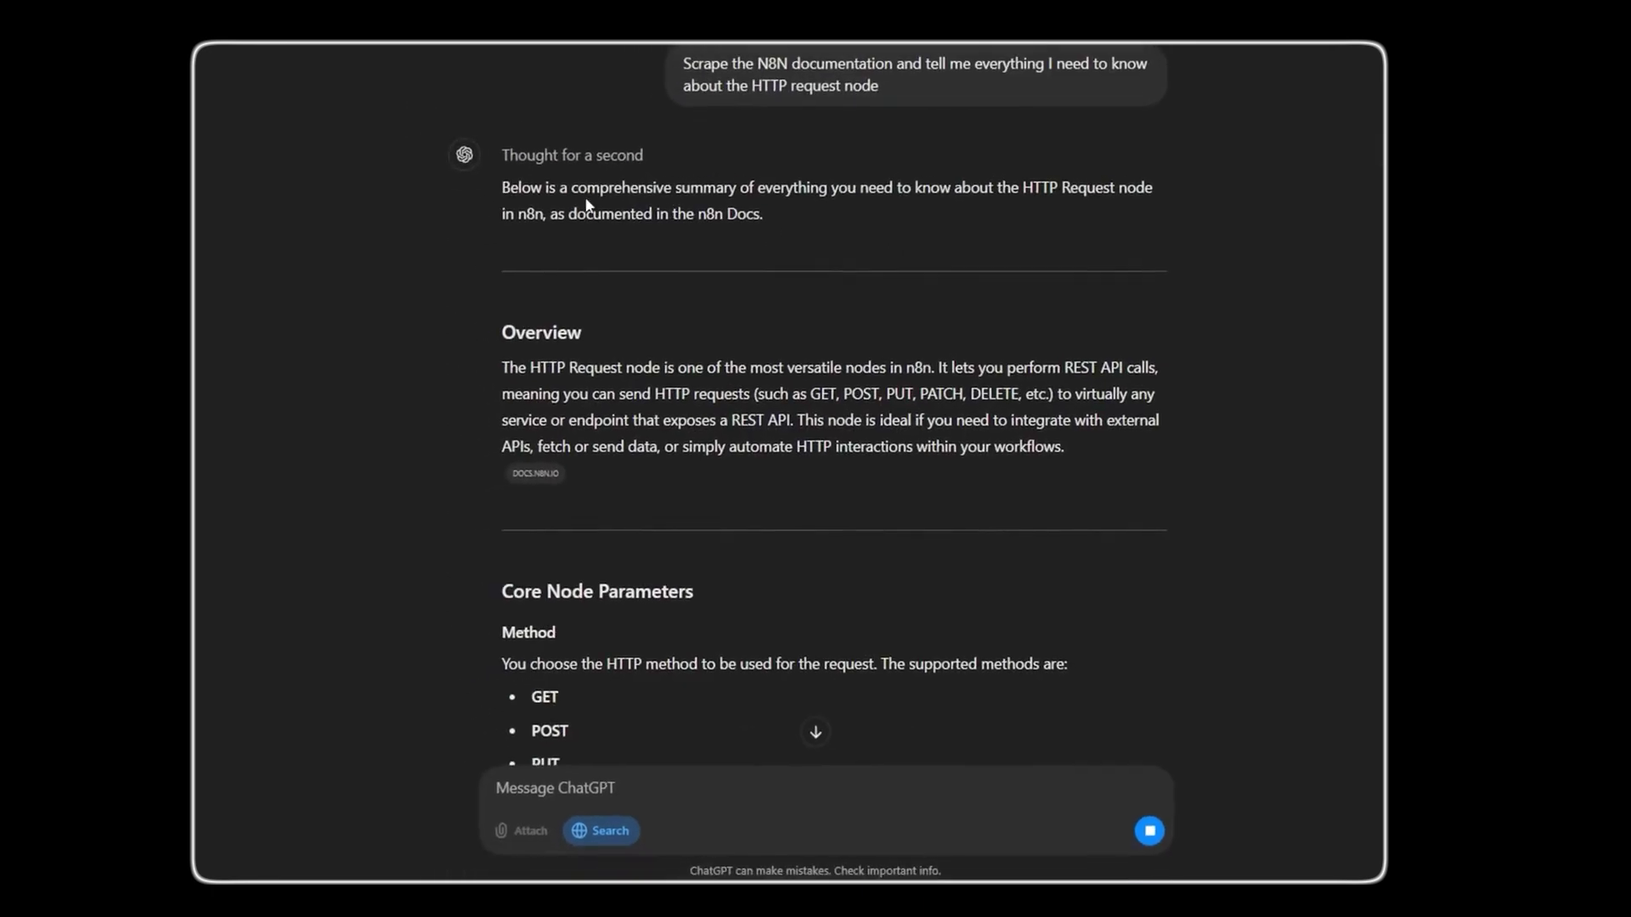
Highlight 'comprehensive summary' and scroll up to the o3-mini announcement's title and date.
{"action": "left_click_drag", "start_coordinate": [586, 204], "coordinate": [732, 194]}
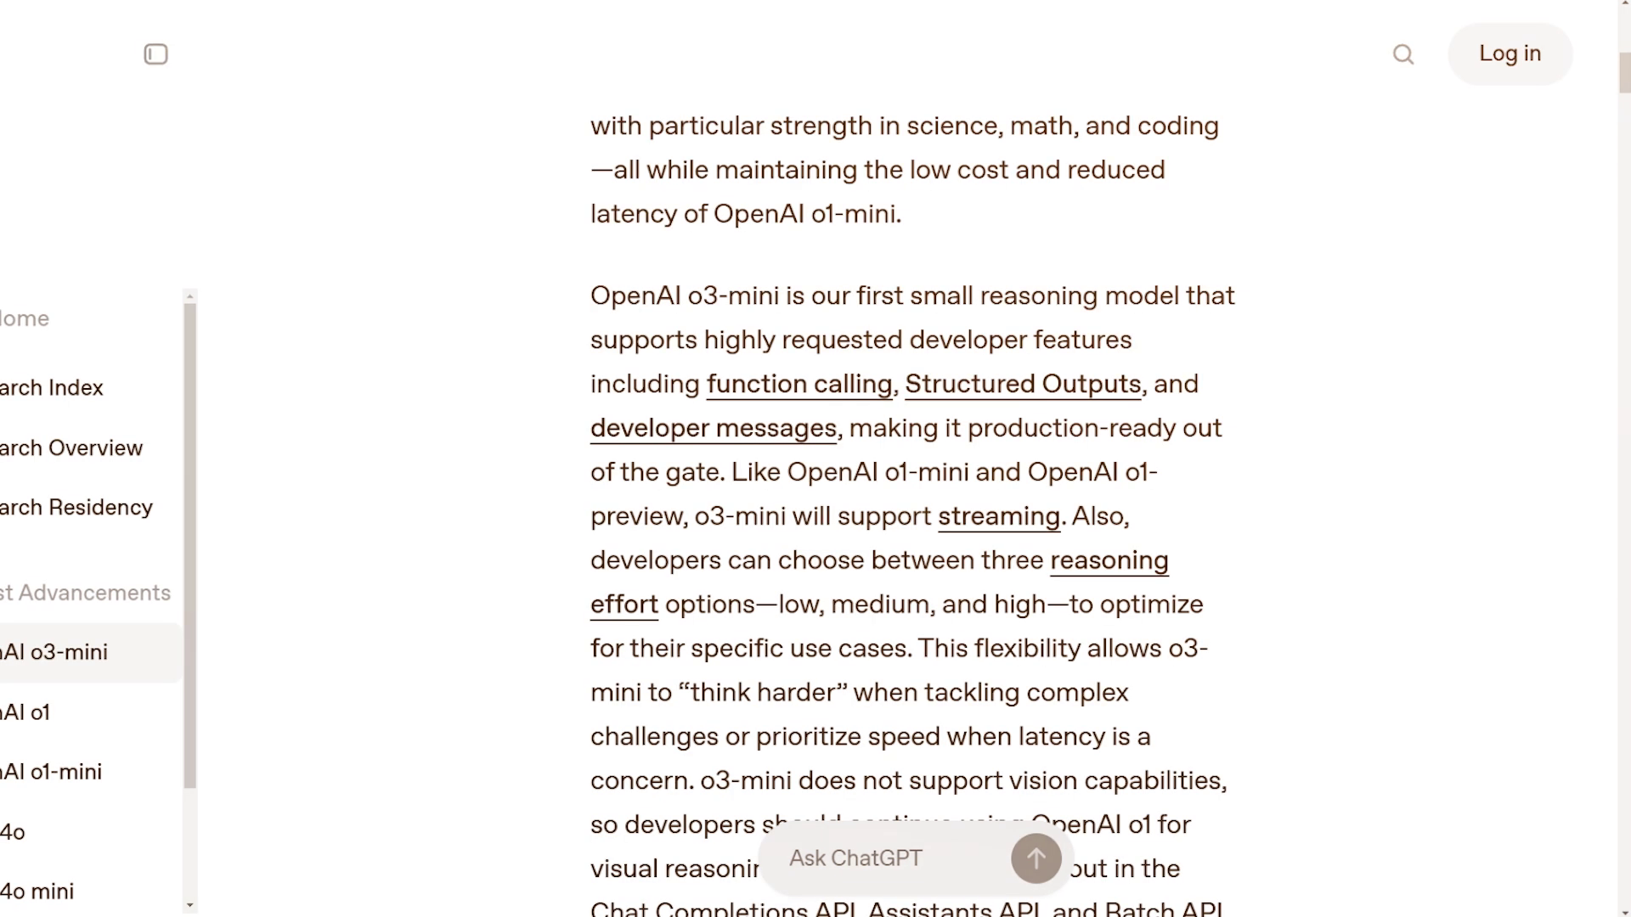
{"action": "scroll", "coordinate": [913, 594], "scroll_direction": "up", "scroll_amount": 8}
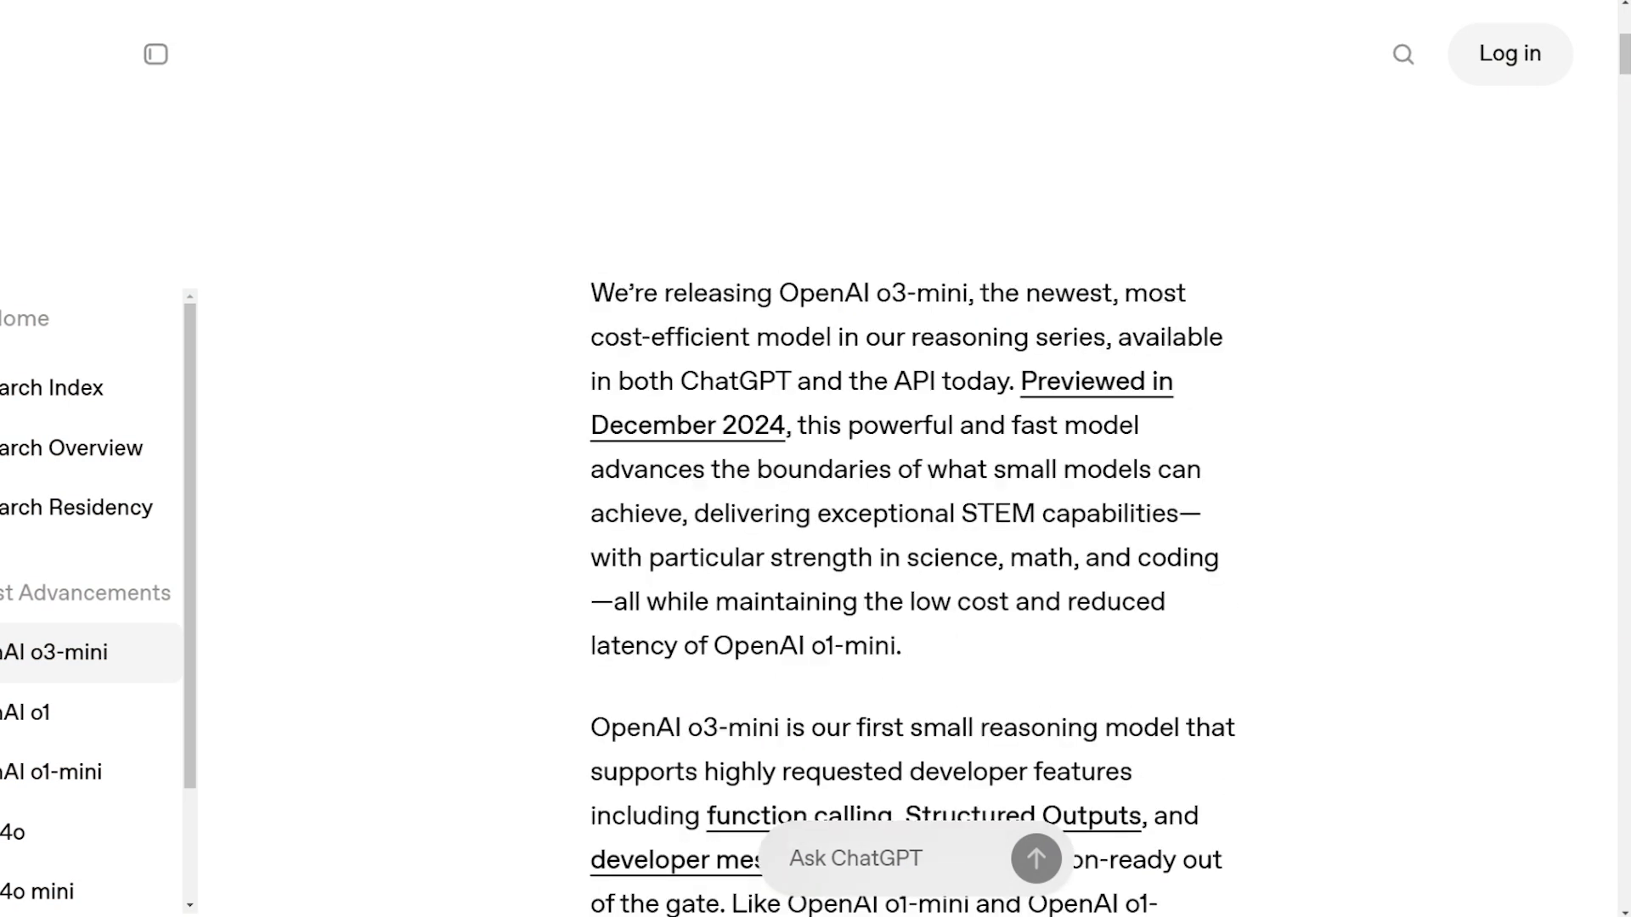
{"action": "scroll", "coordinate": [914, 595], "scroll_direction": "up", "scroll_amount": 4}
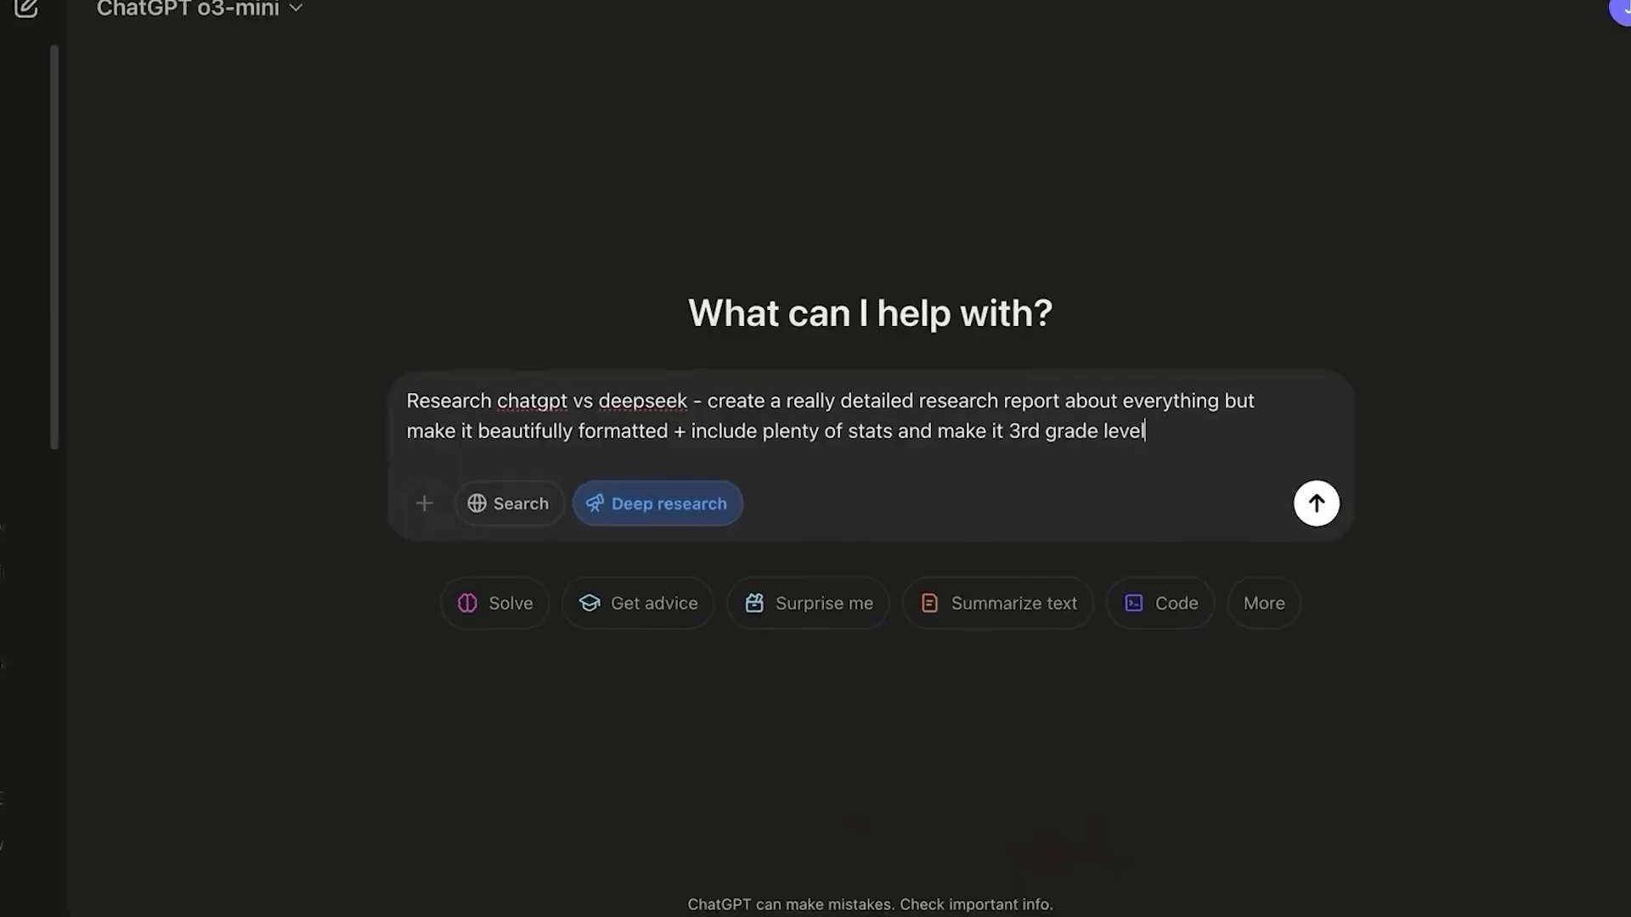
Finish the research prompt with 'language.', send it with Deep research, and view its live activity.
{"action": "type", "text": "language."}
{"action": "key", "text": "Return"}
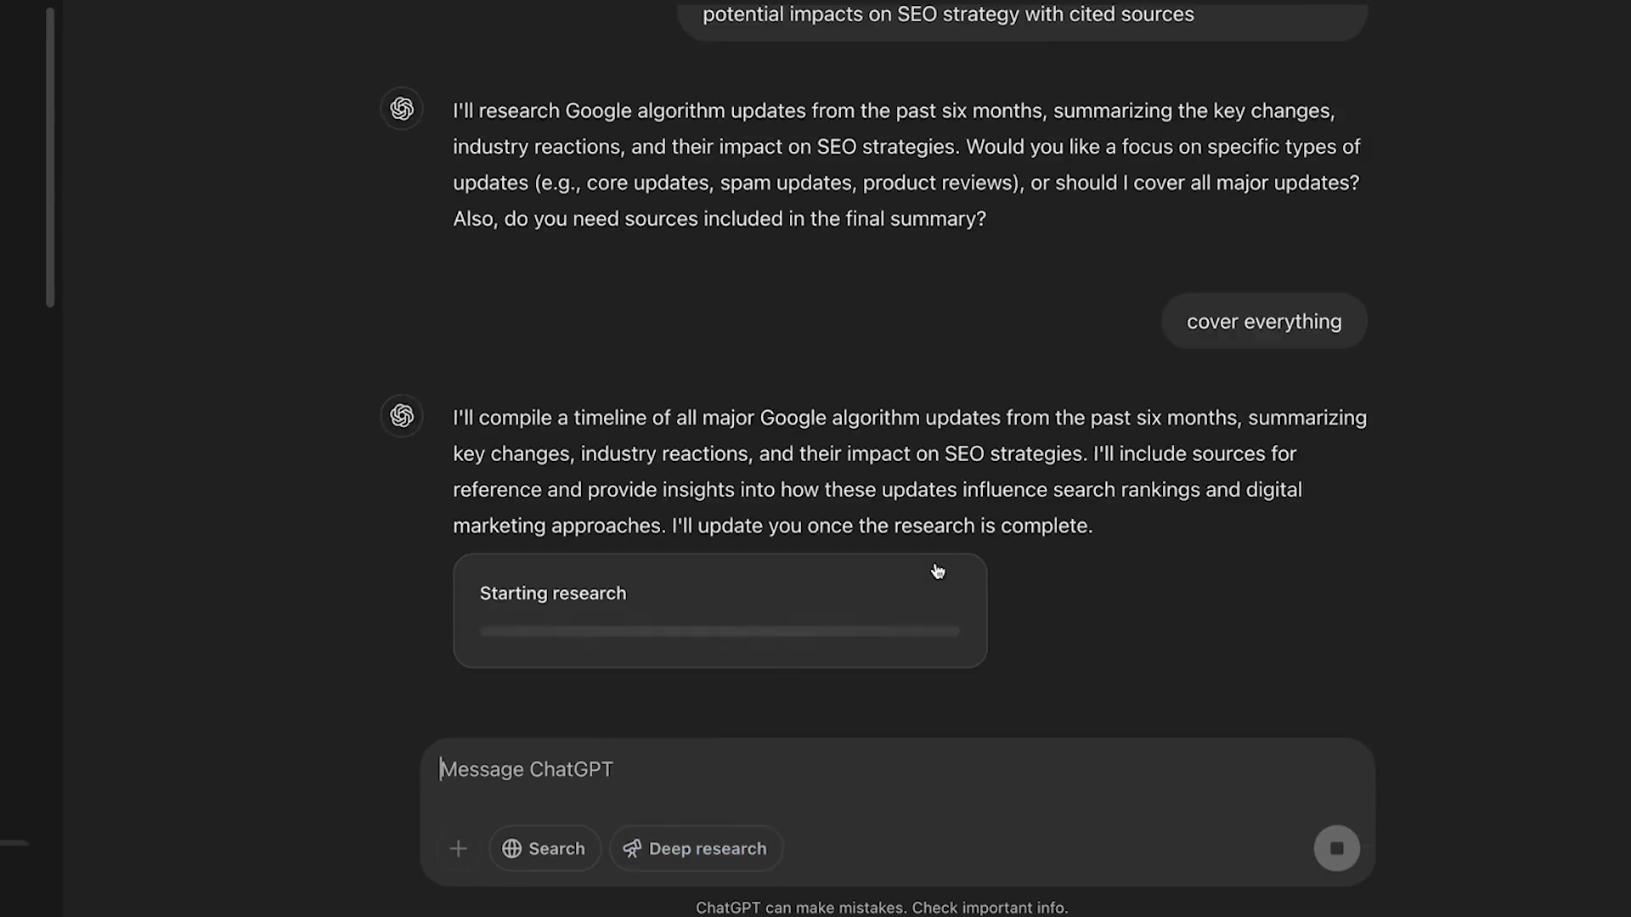
{"action": "left_click", "coordinate": [938, 571]}
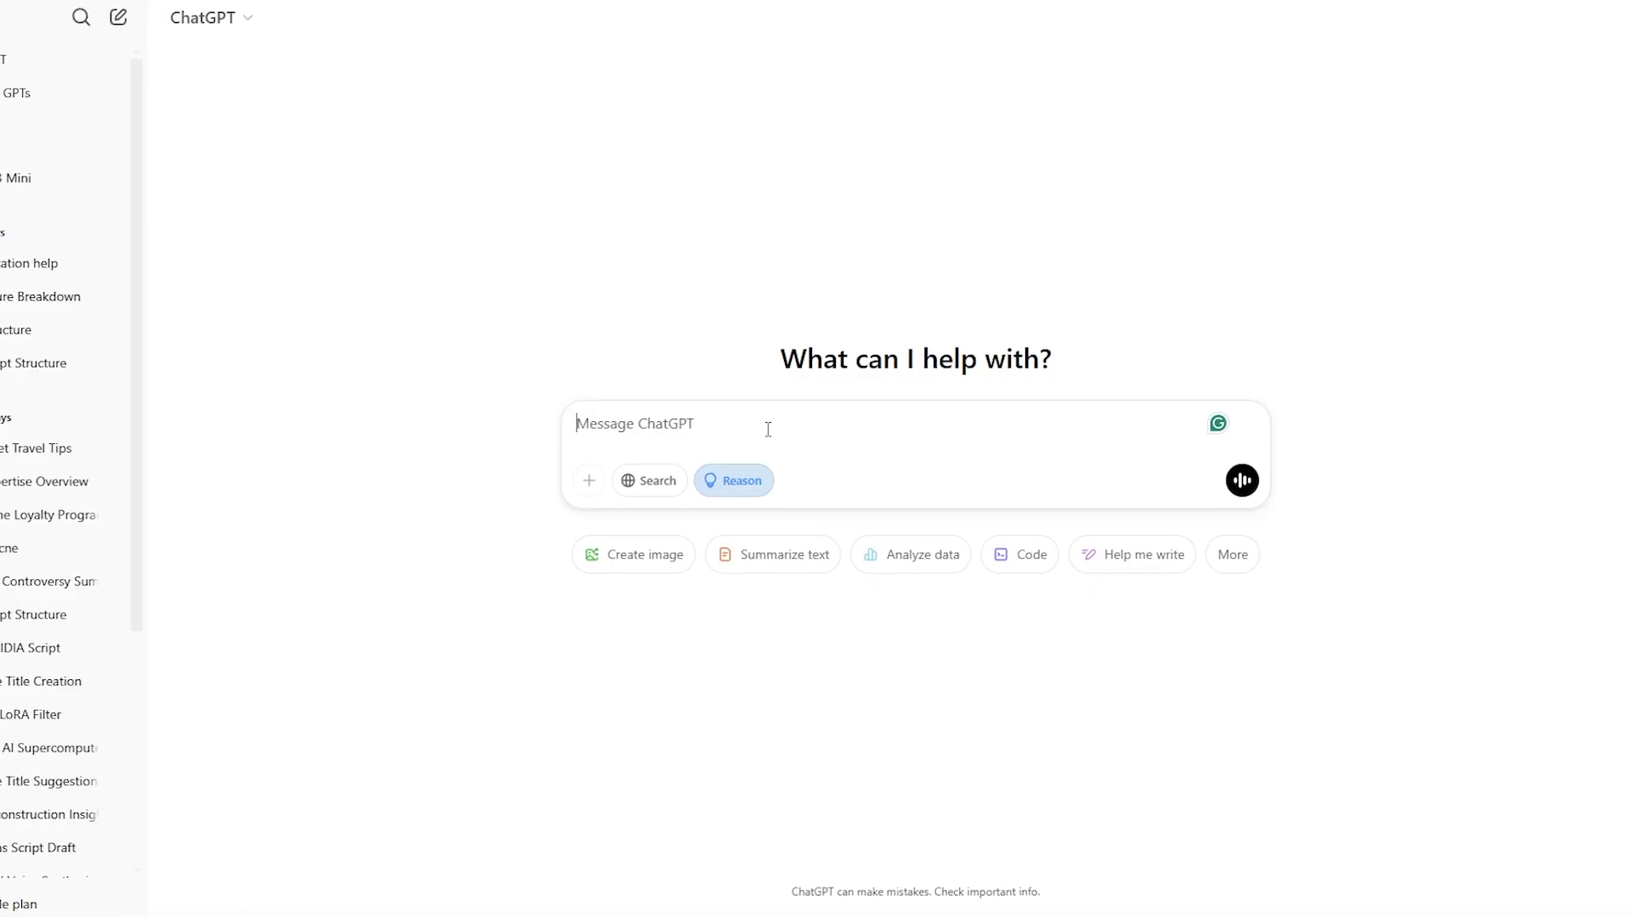
Paste the PhD-level marine biology prompt about deep-sea life near underwater volcanoes.
{"action": "type", "text": "\"Act as a PHD-level marine biology expert studying deep-sea life. Explain how animals survive near underwater volcanoes, especially how bacteria help them live. Include recent discoveries and how this research might help develop new technologies.\""}
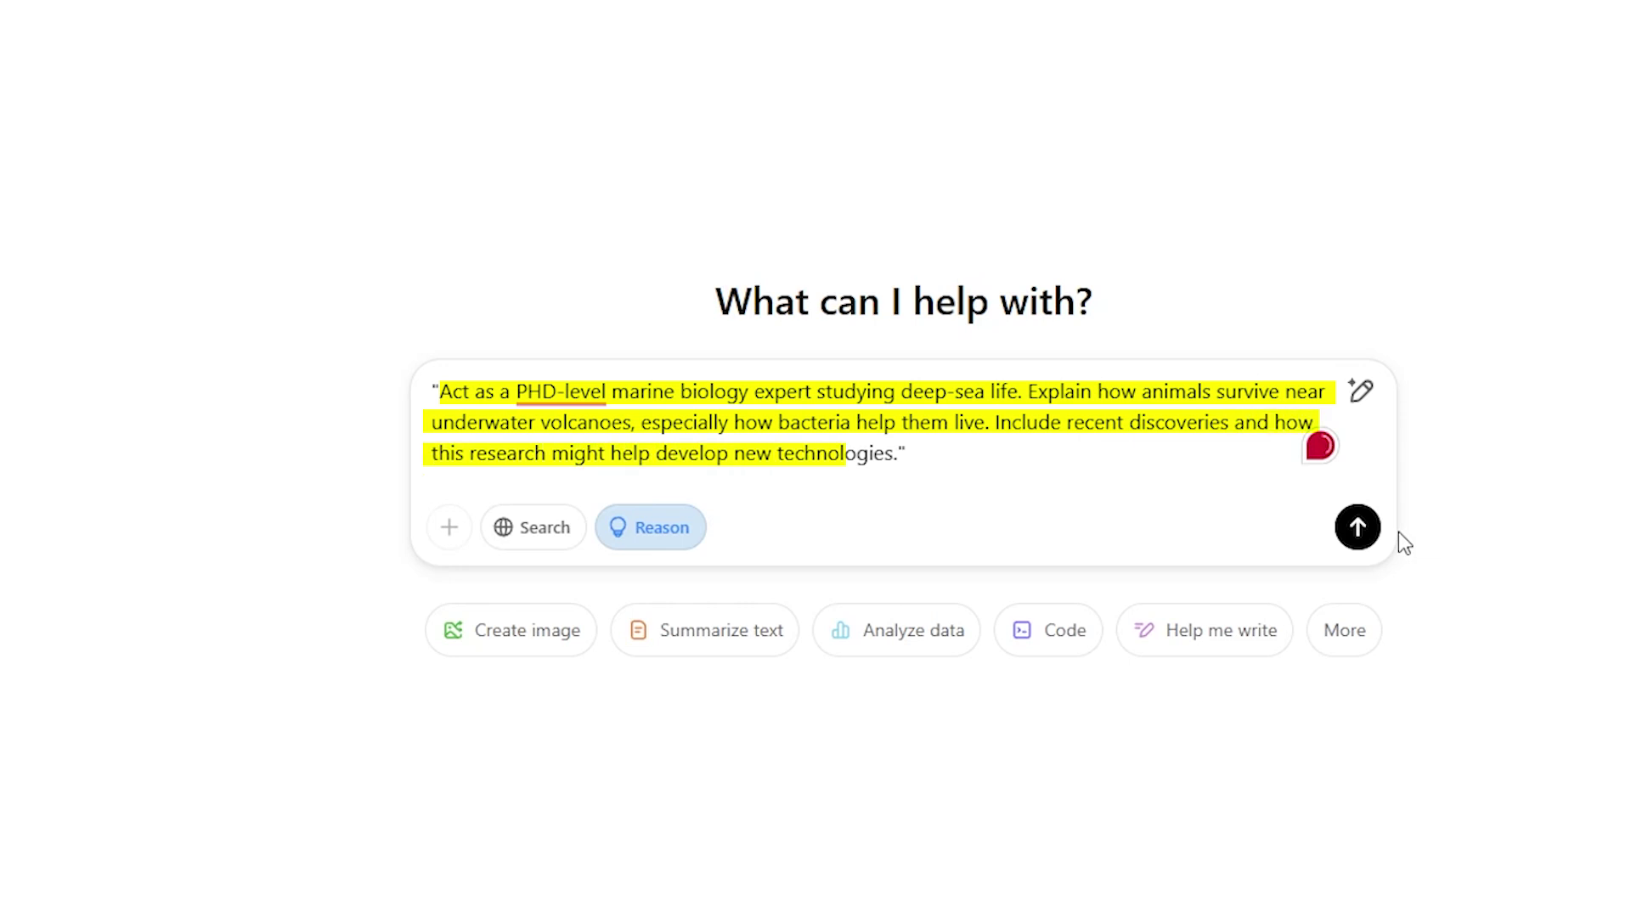
Send the underwater-volcano marine biology prompt so reasoning begins.
{"action": "key", "text": "Return"}
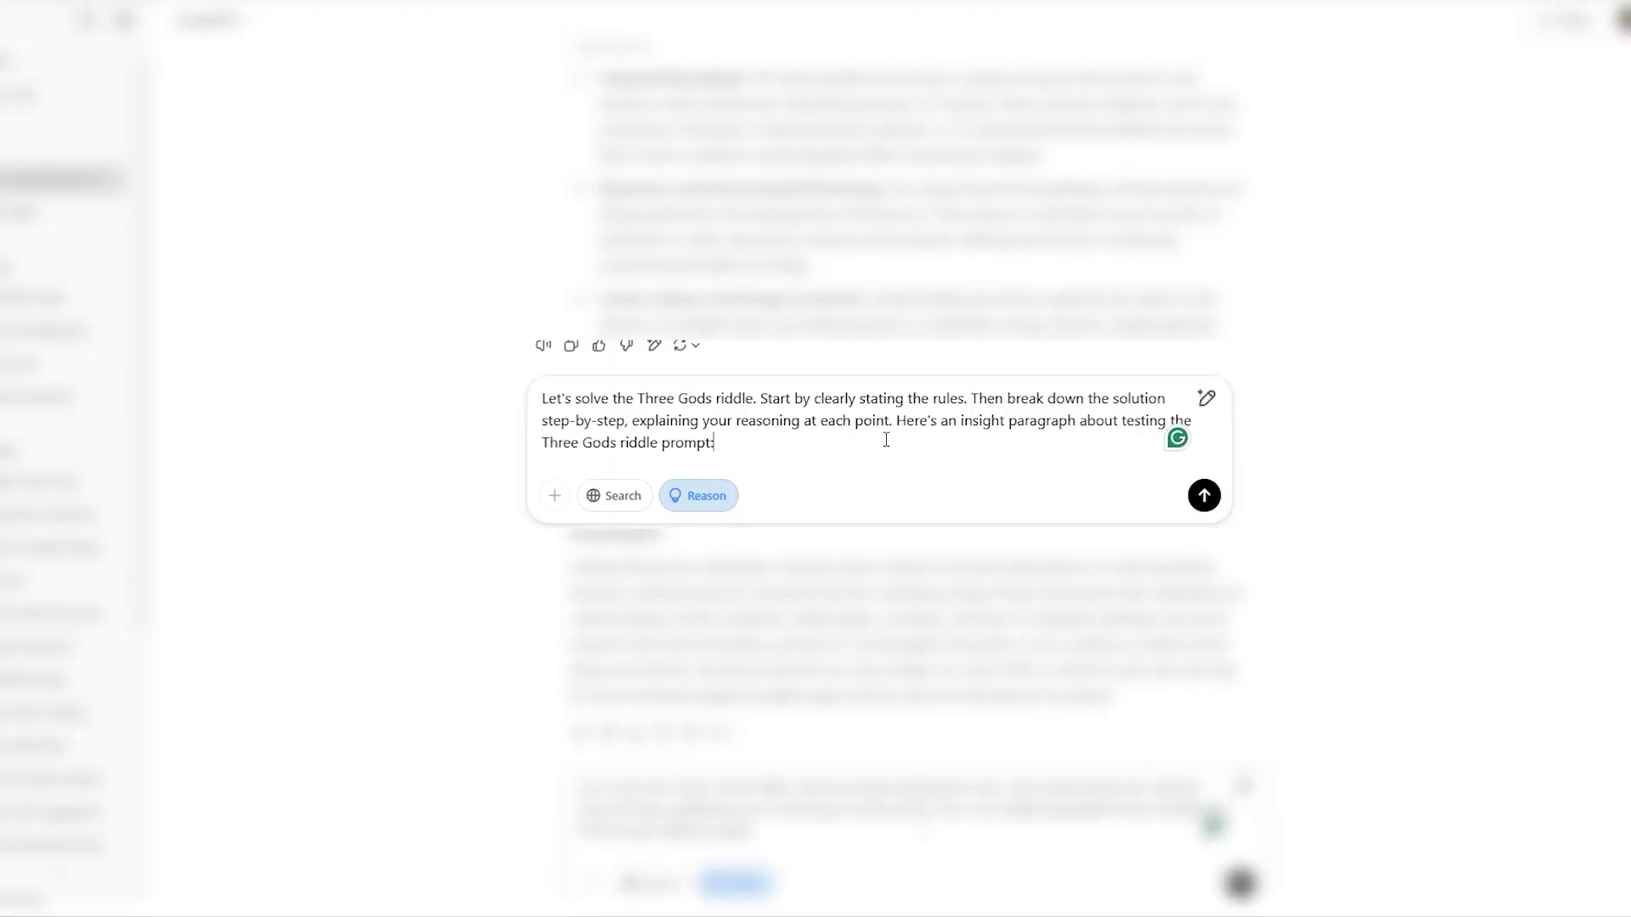
Scroll down to review the pasted Three Gods riddle prompt.
{"action": "scroll", "coordinate": [890, 439], "scroll_direction": "down", "scroll_amount": 1}
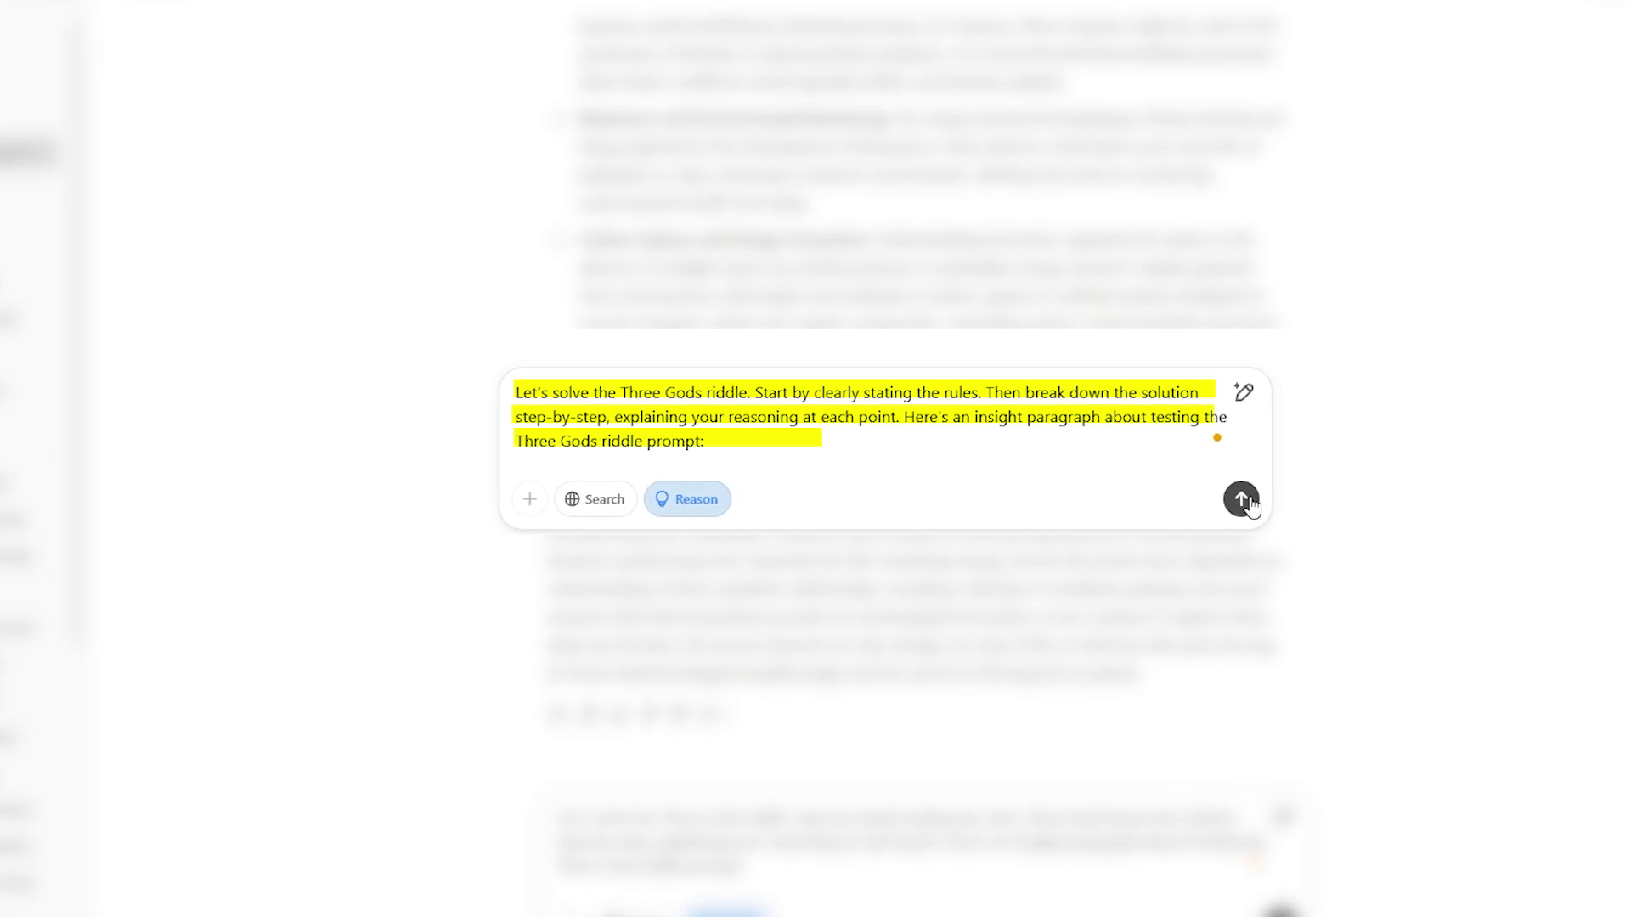
Submit the Three Gods riddle prompt and let its step-by-step solution stream.
{"action": "left_click", "coordinate": [1242, 500]}
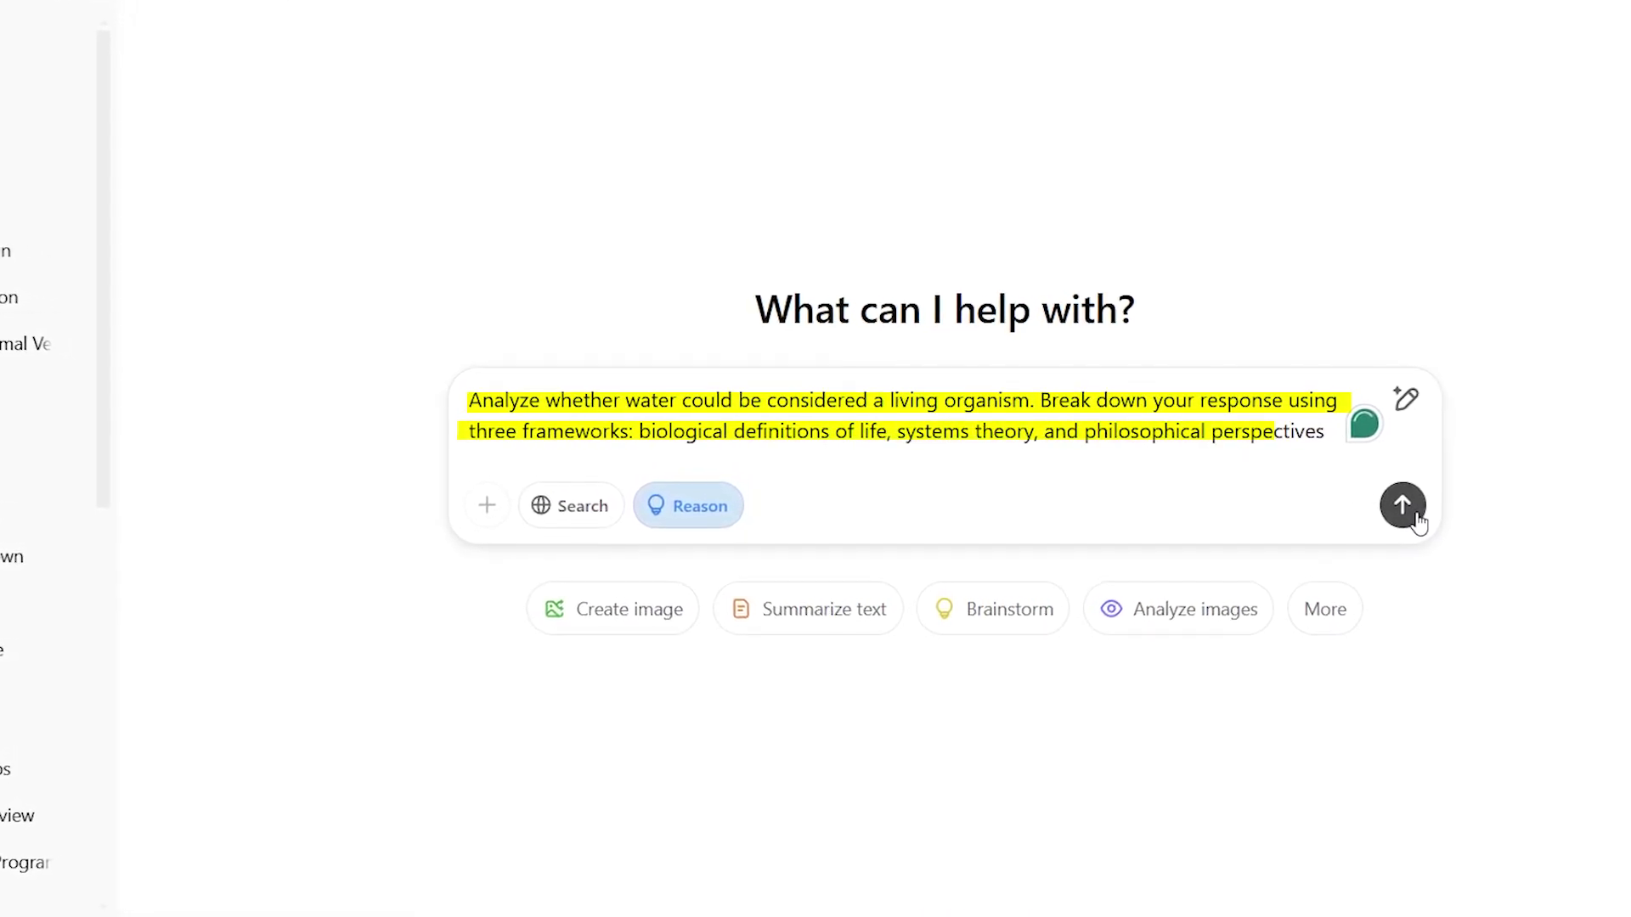
Send the water-as-living-organism prompt, then start a new empty chat with Ctrl+Shift+O.
{"action": "left_click", "coordinate": [1417, 512]}
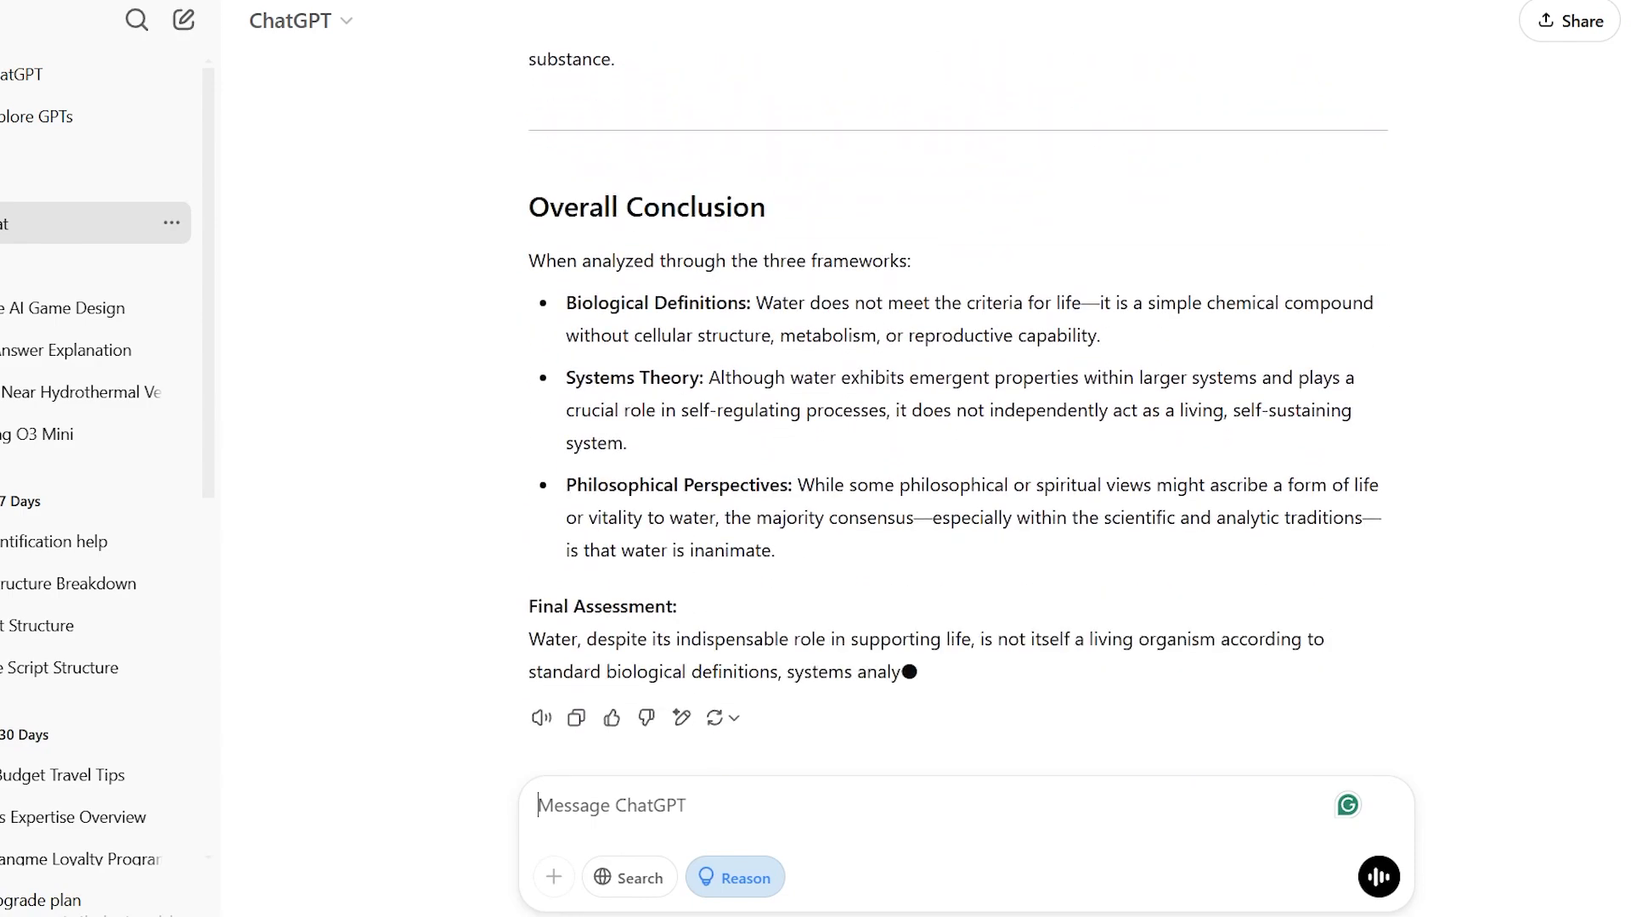
{"action": "key", "text": "ctrl+shift+o"}
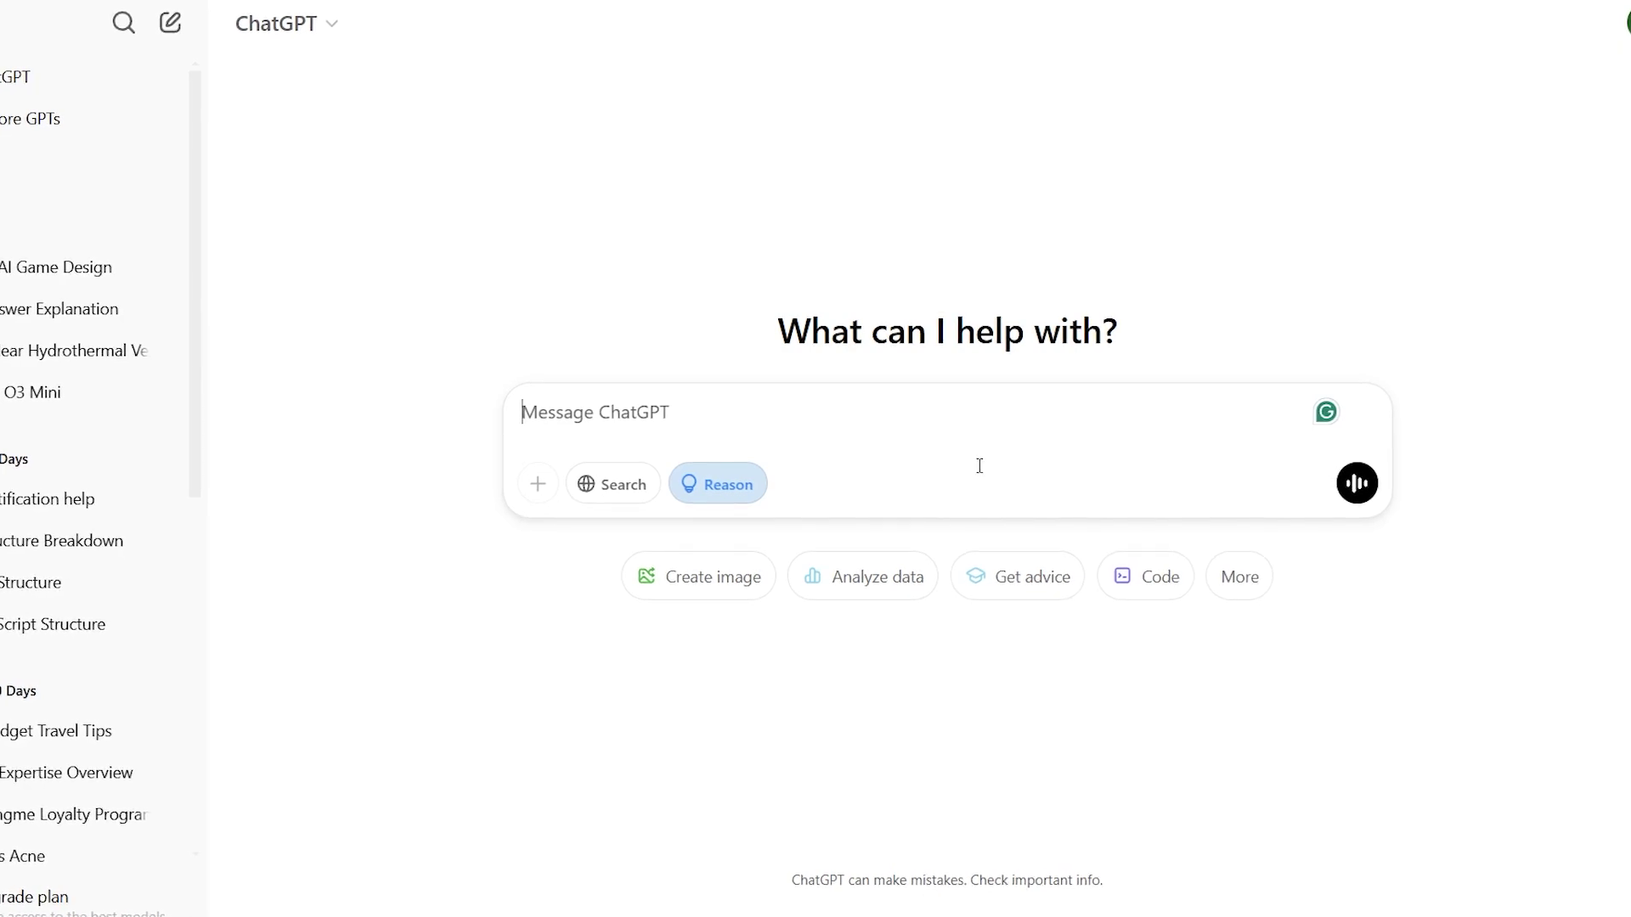
{"action": "type", "text": "Let's solve this riddle: It is the beginning of eternity, the end of time and space. It is the start of every end, the end of every place.' First, explain your approach to solving it. Then break down each clue and show how they connect. Finally, reveal and verify the answer by showing how it fits each part of the riddle."}
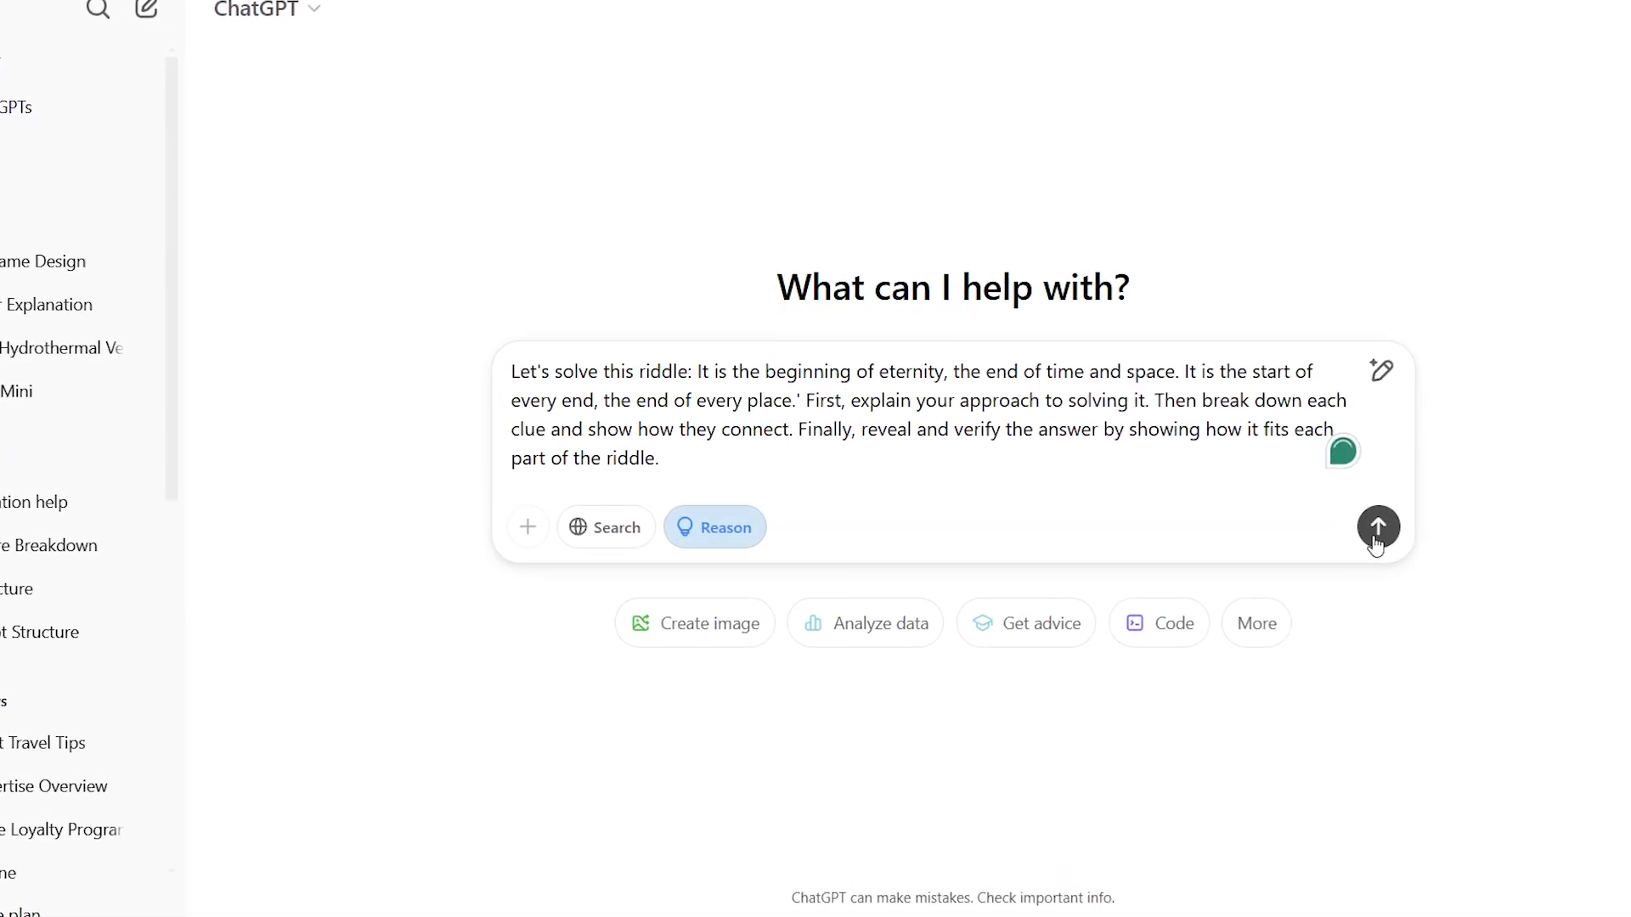
{"action": "key", "text": "Return"}
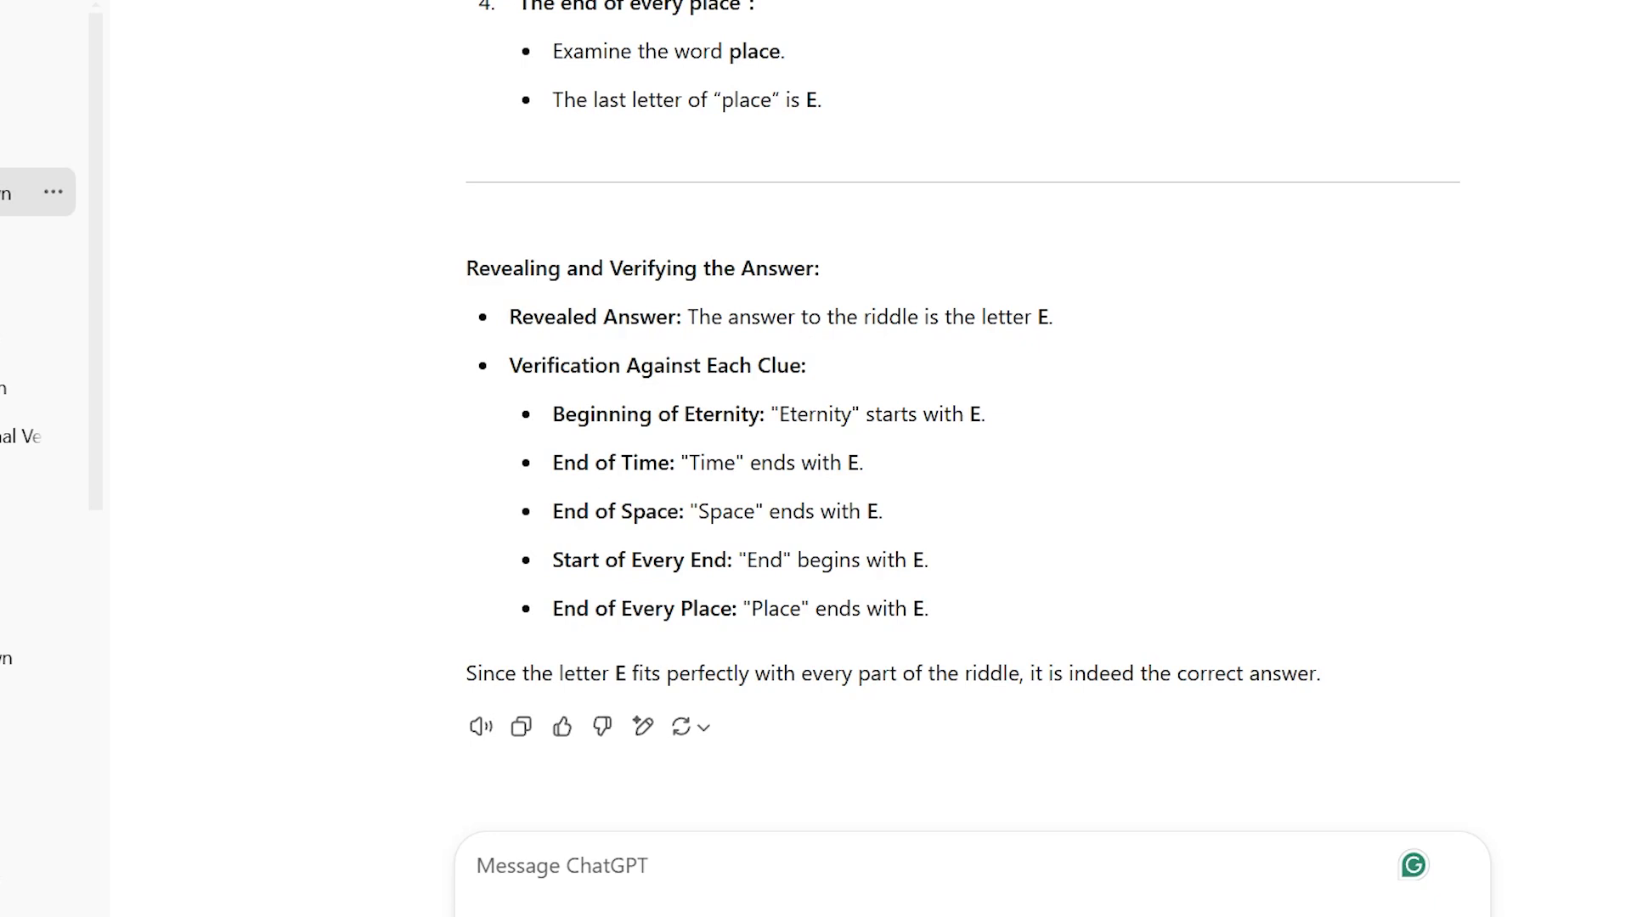
{"action": "scroll", "coordinate": [963, 403], "scroll_direction": "up", "scroll_amount": 5}
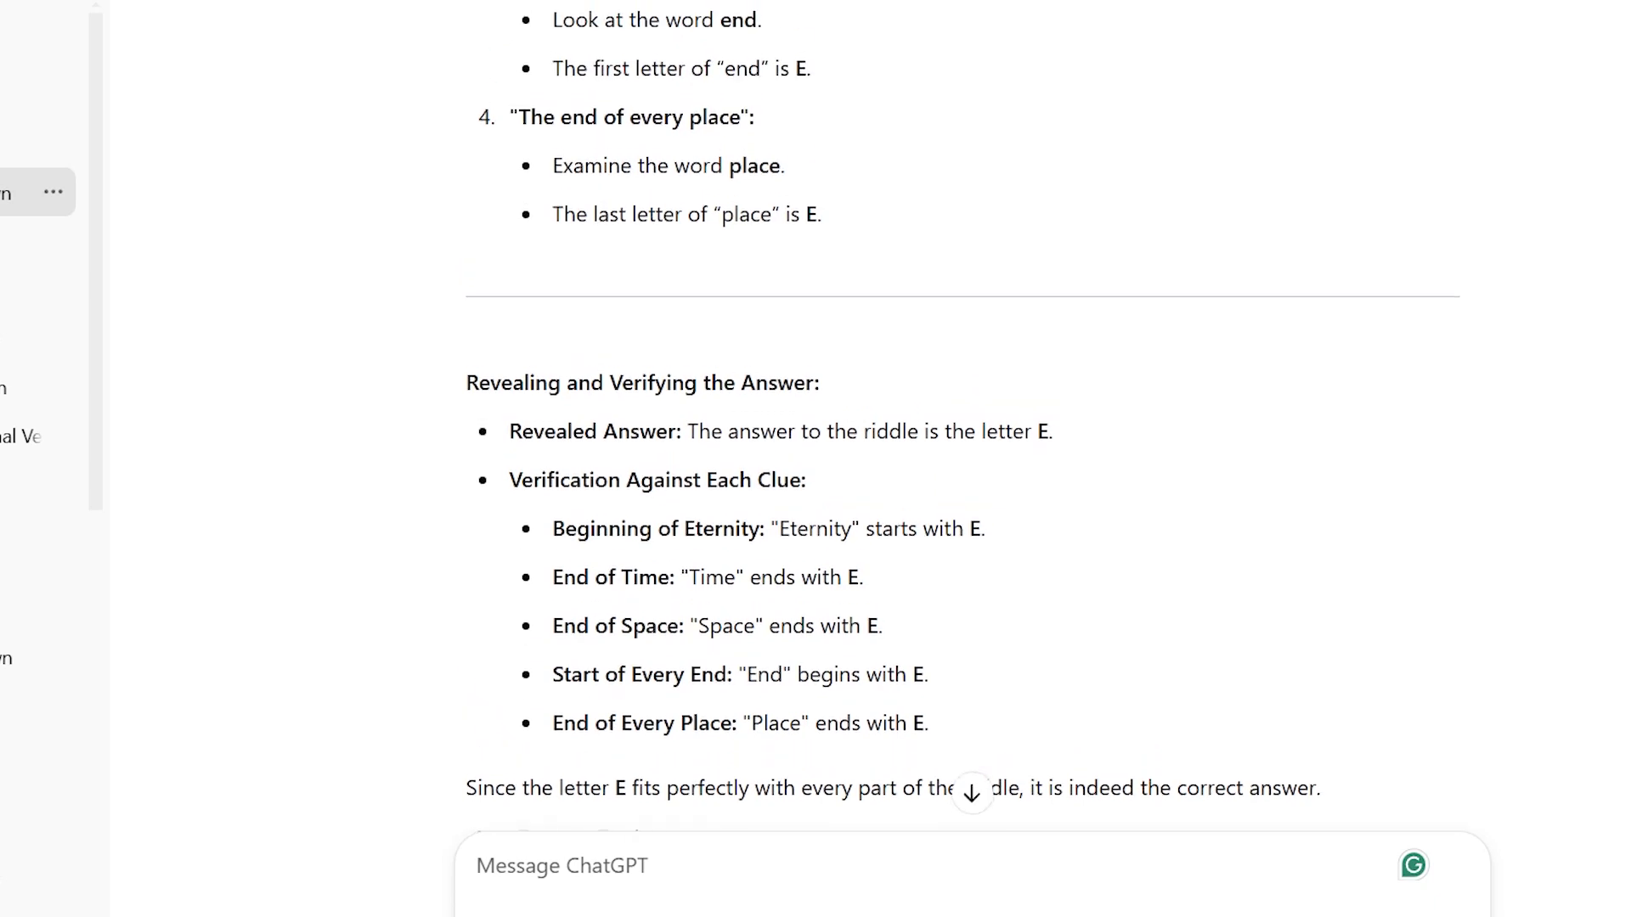
{"action": "scroll", "coordinate": [964, 425], "scroll_direction": "up", "scroll_amount": 5}
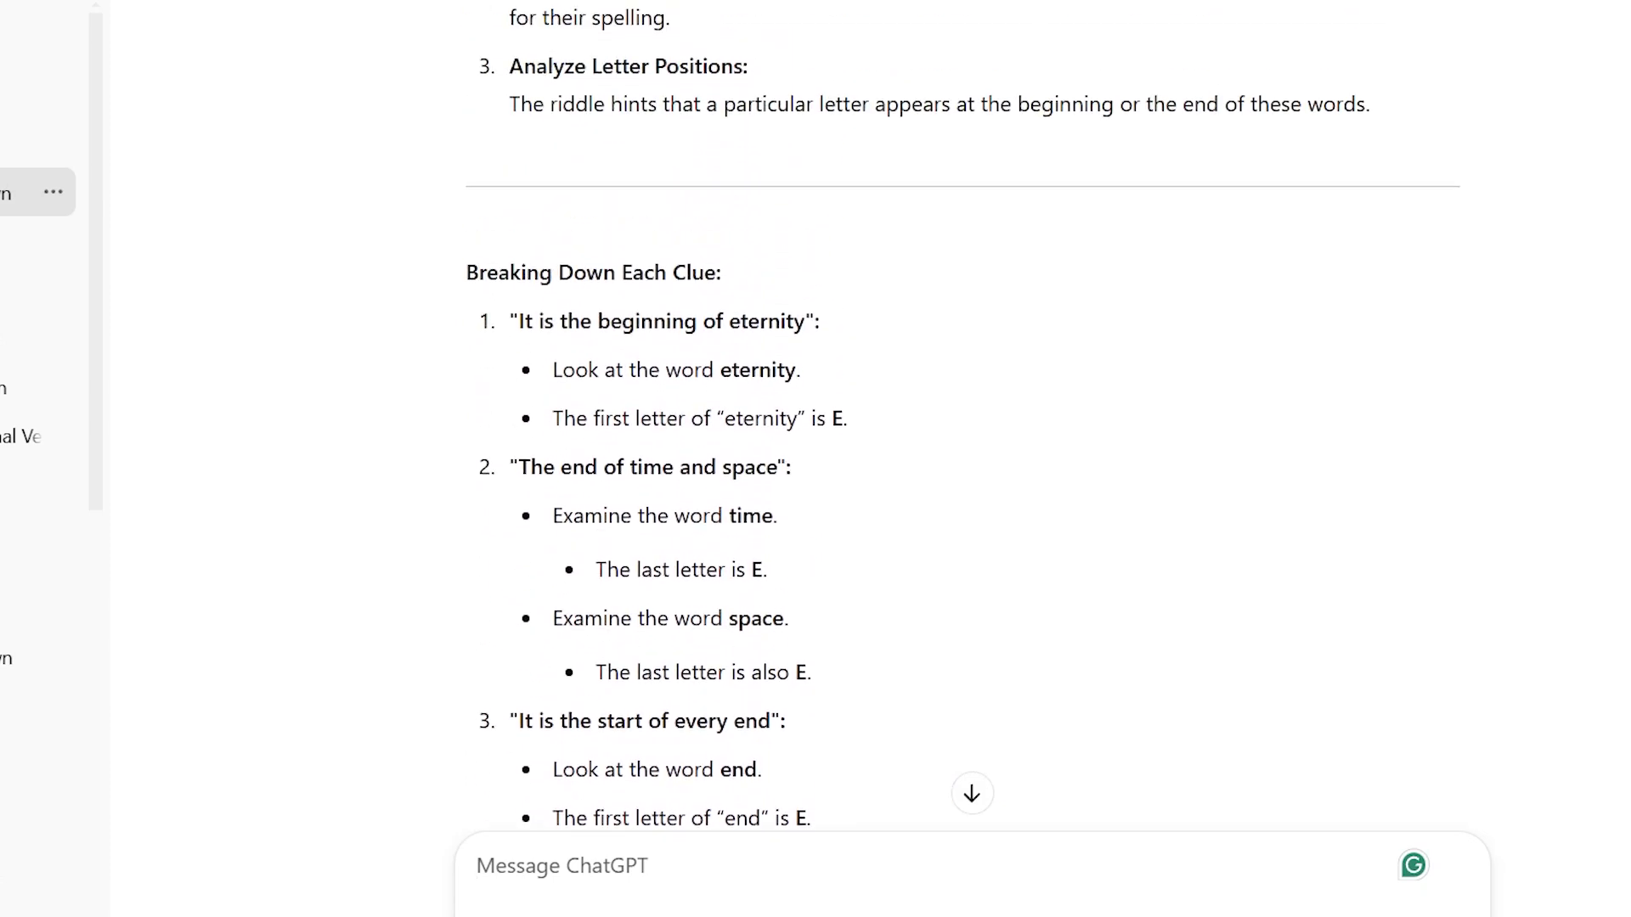
{"action": "scroll", "coordinate": [963, 425], "scroll_direction": "up", "scroll_amount": 4}
{"action": "scroll", "coordinate": [963, 425], "scroll_direction": "up", "scroll_amount": 3}
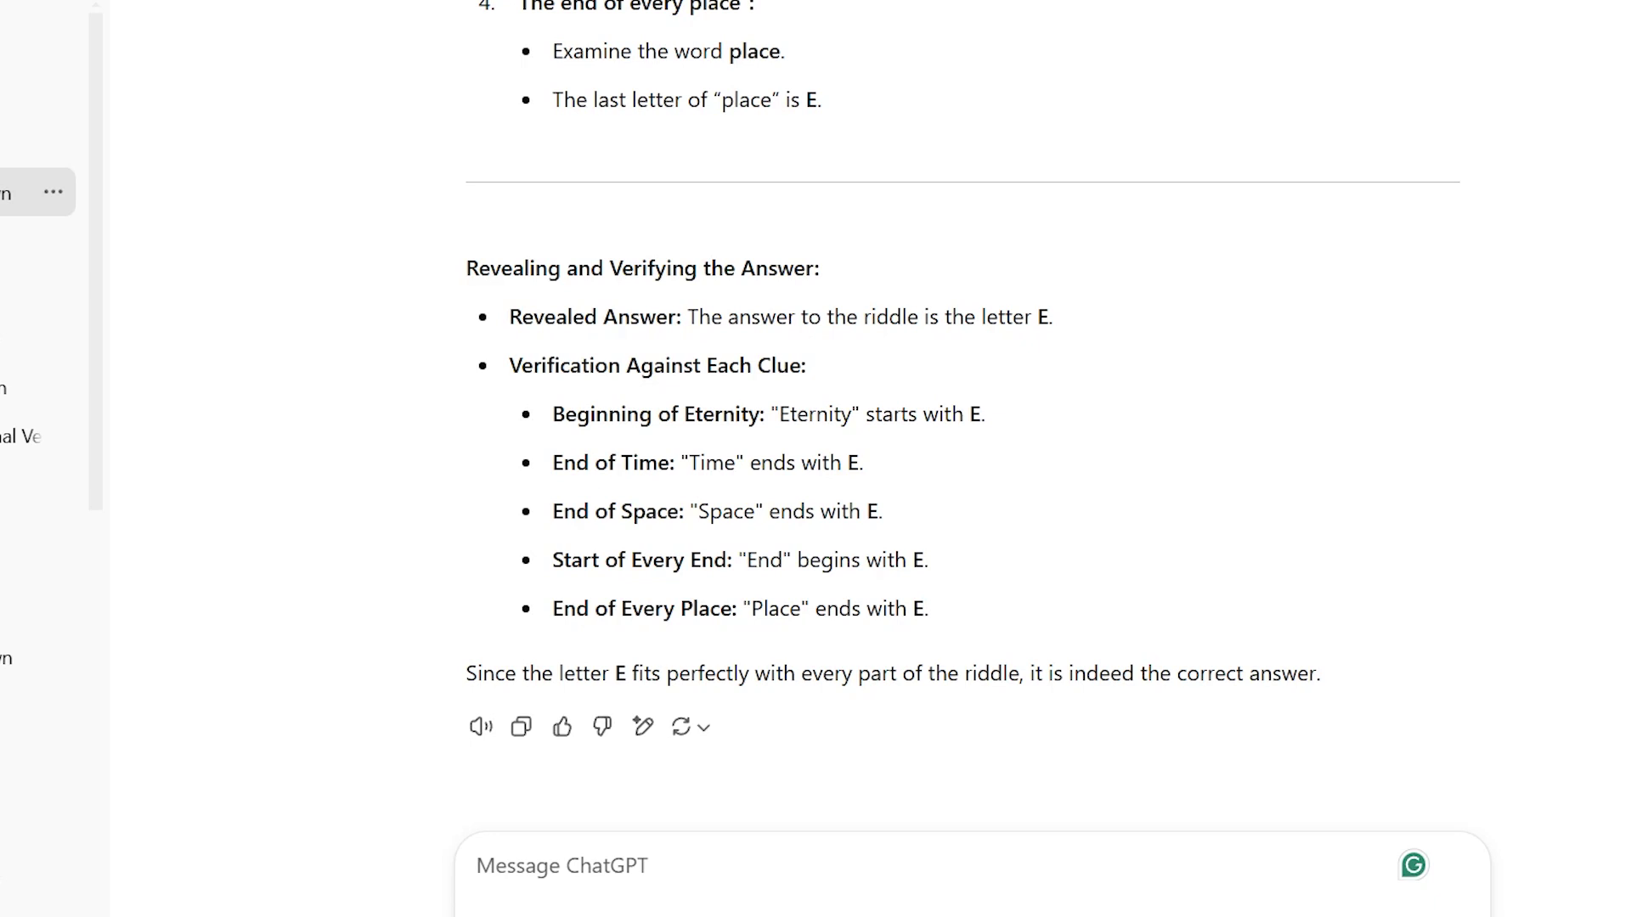
{"action": "scroll", "coordinate": [963, 402], "scroll_direction": "up", "scroll_amount": 1}
{"action": "scroll", "coordinate": [963, 419], "scroll_direction": "up", "scroll_amount": 4}
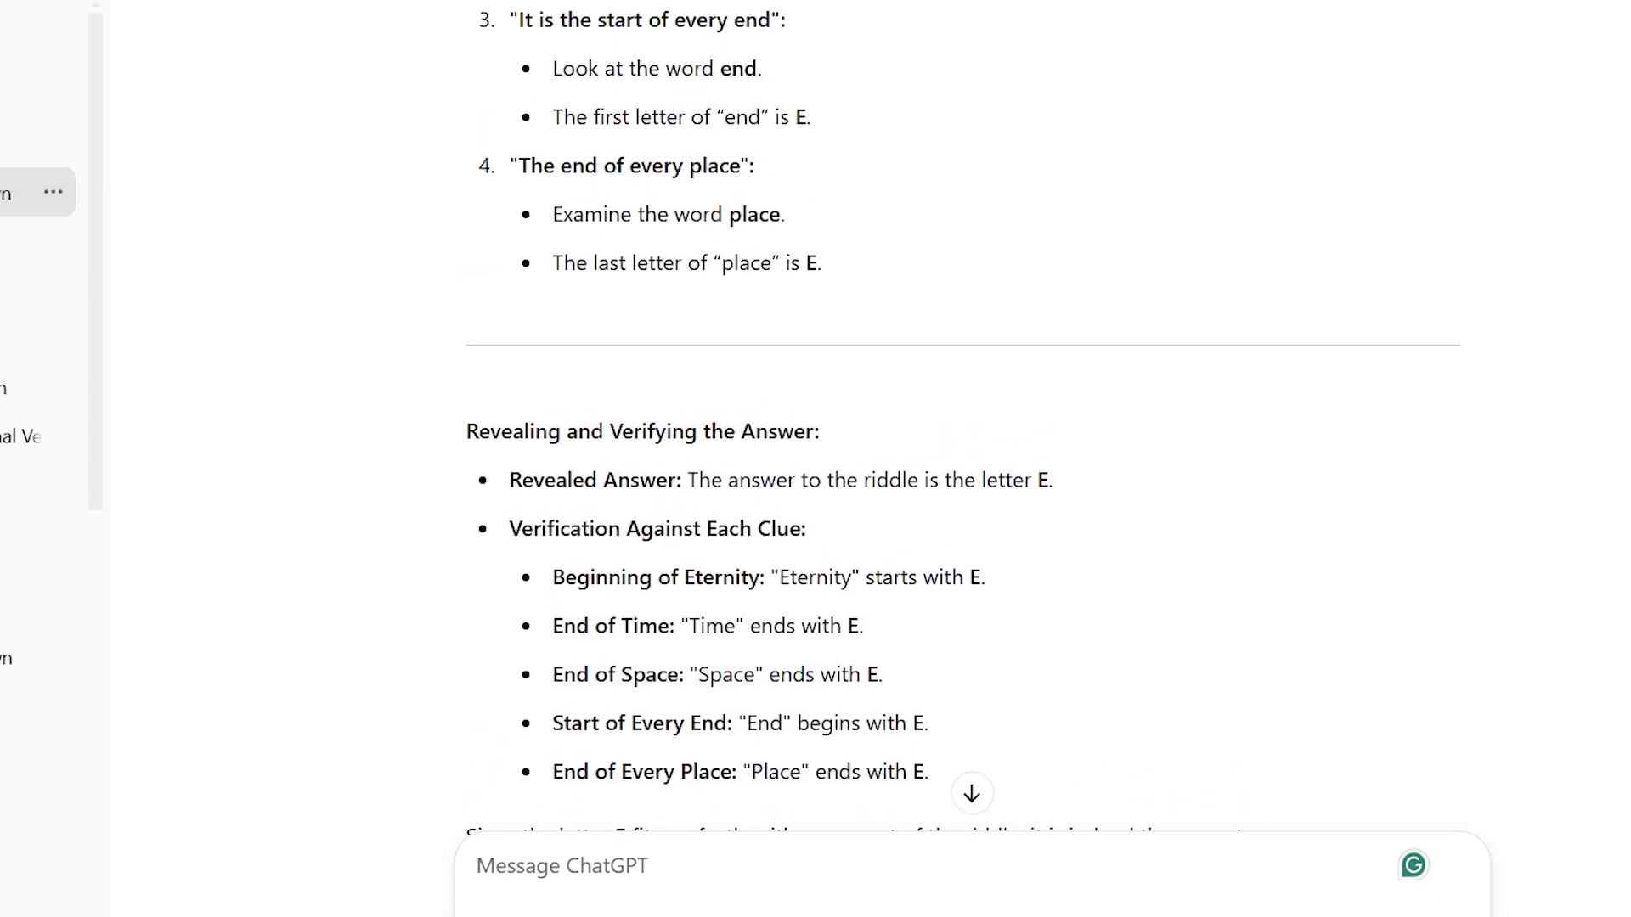
{"action": "scroll", "coordinate": [963, 420], "scroll_direction": "up", "scroll_amount": 5}
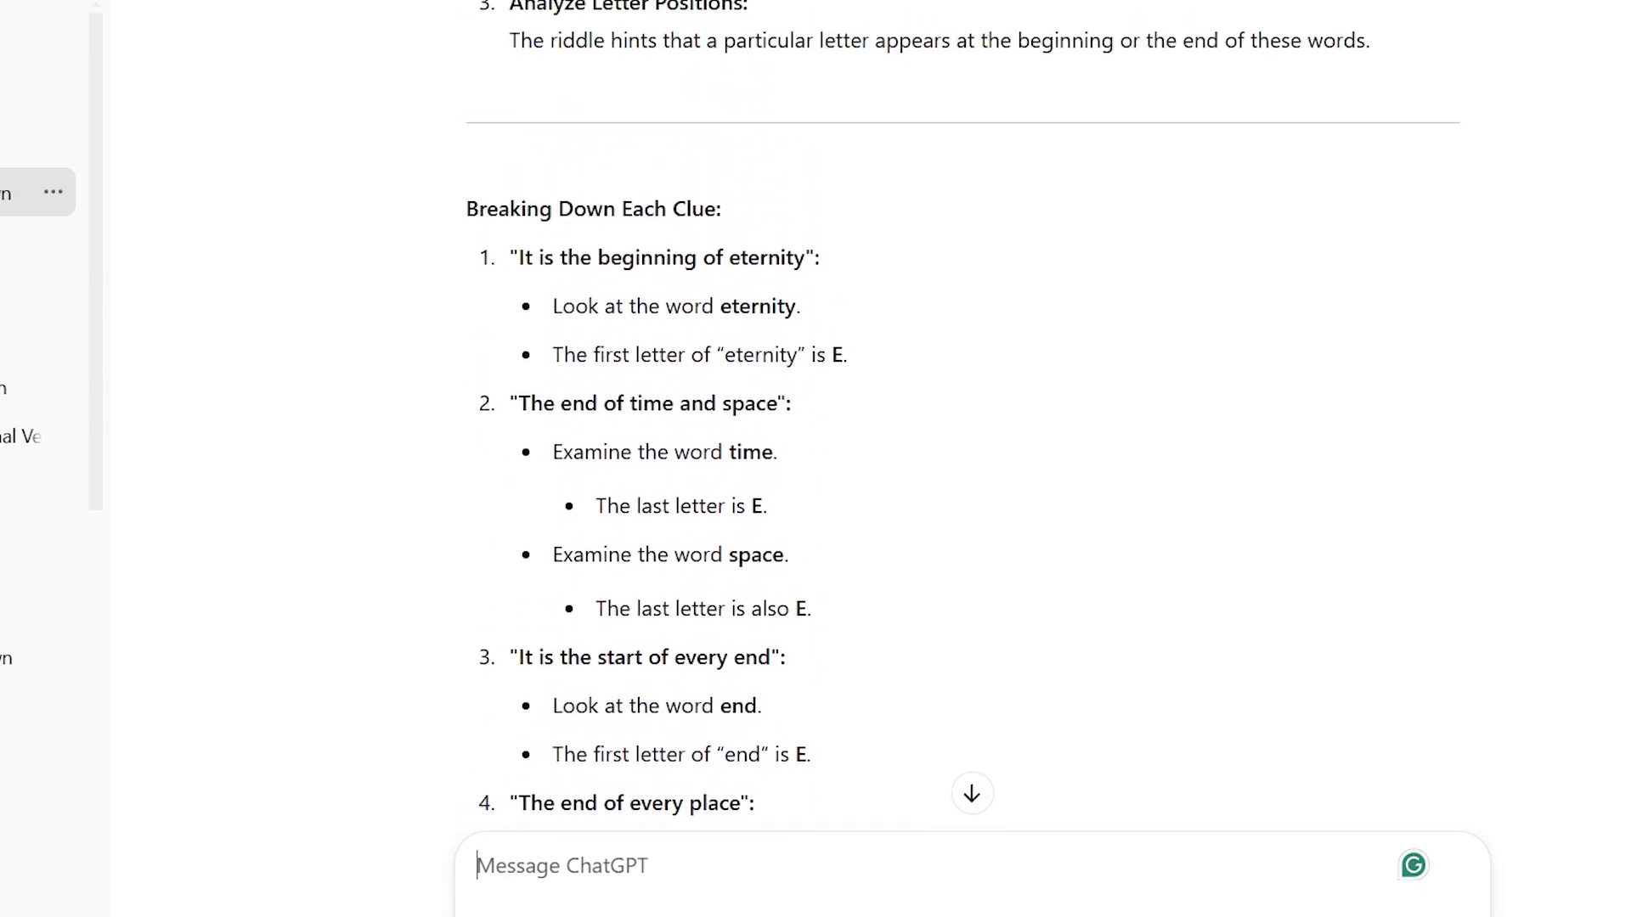
{"action": "scroll", "coordinate": [963, 419], "scroll_direction": "up", "scroll_amount": 3}
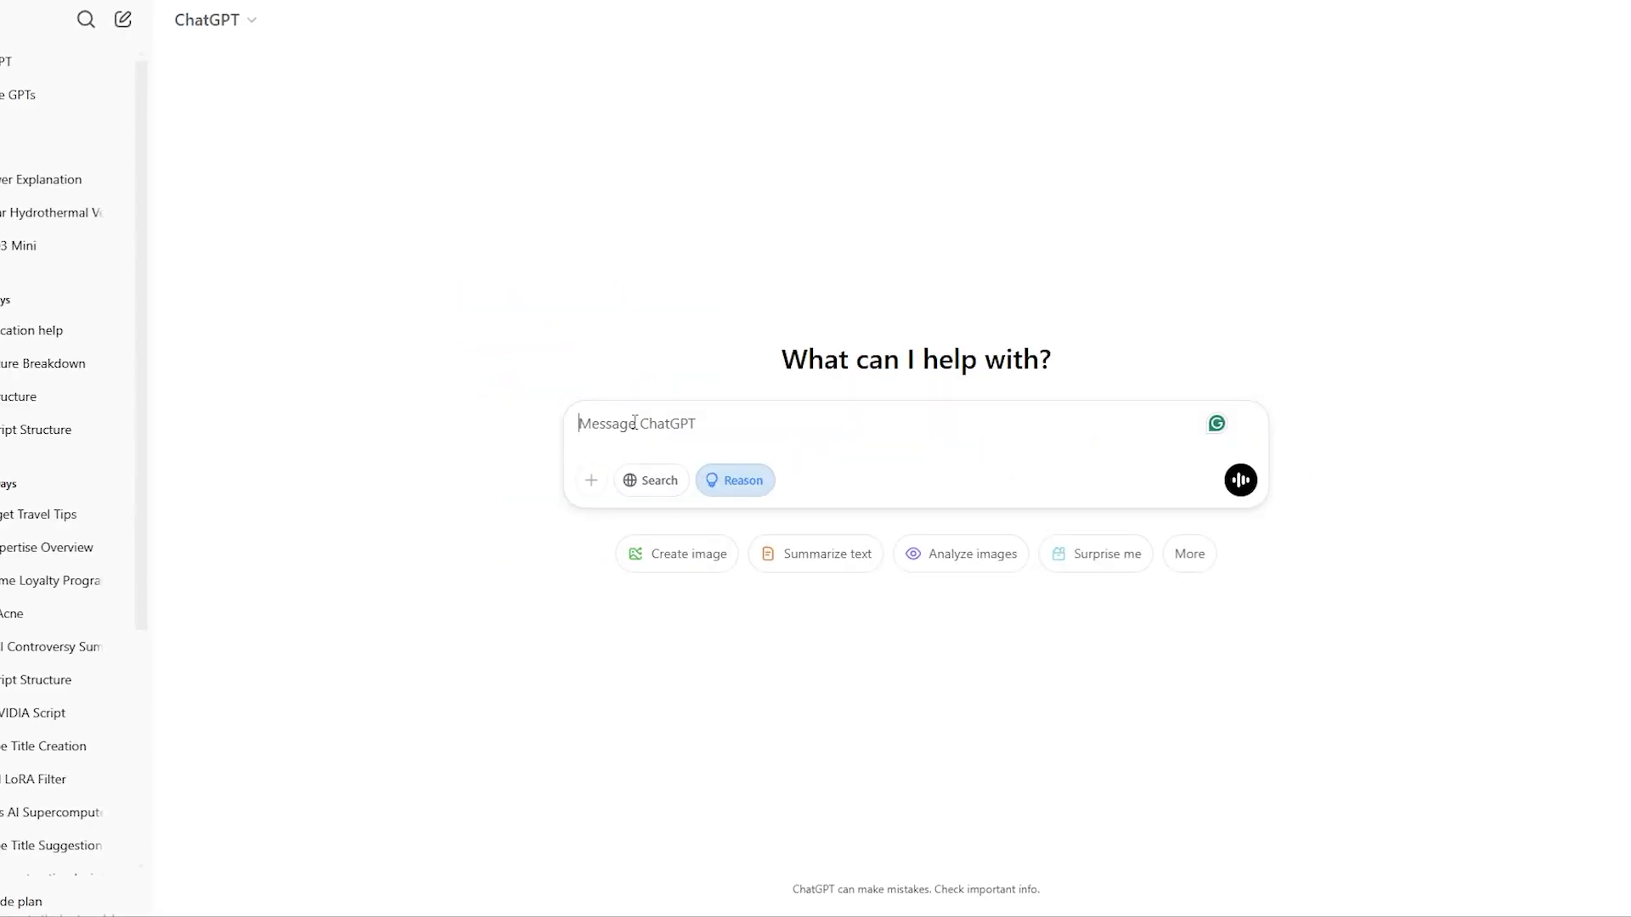
Paste and send the prompt asking for a game whose AI learns from players.
{"action": "type", "text": "Design a game featuring AI that learns from players. Include the basic game mechanics, how the AI adapts to player behavior, ways to keep the game balanced, and potential unexpected behaviors that might emerge. Focus on making it both engaging and fair."}
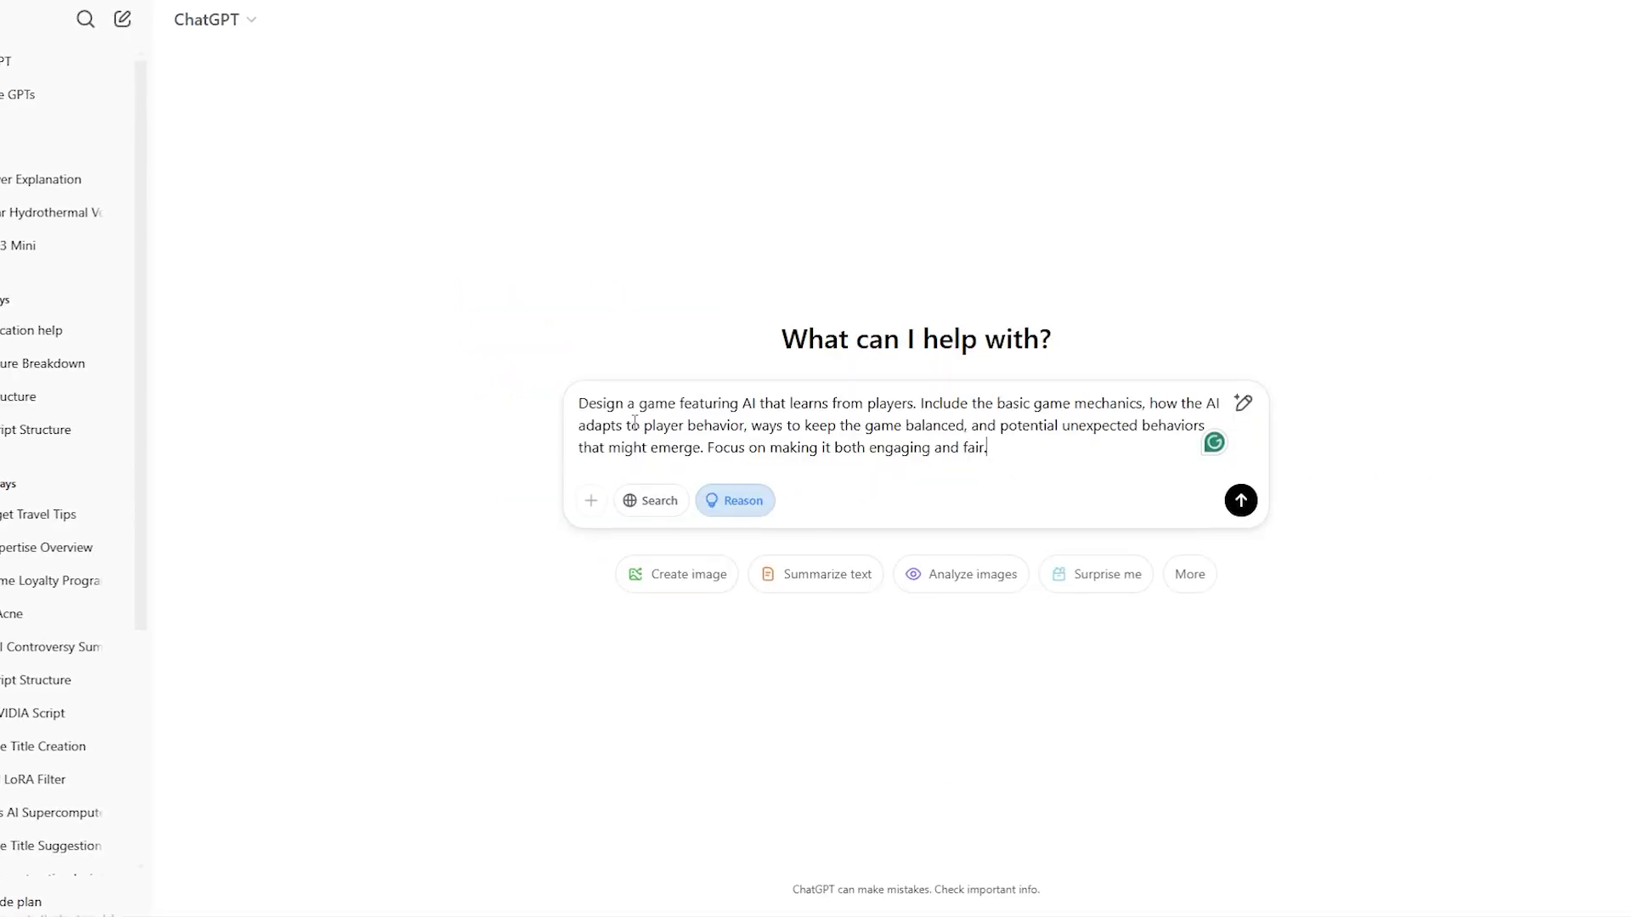
{"action": "left_click", "coordinate": [1241, 501]}
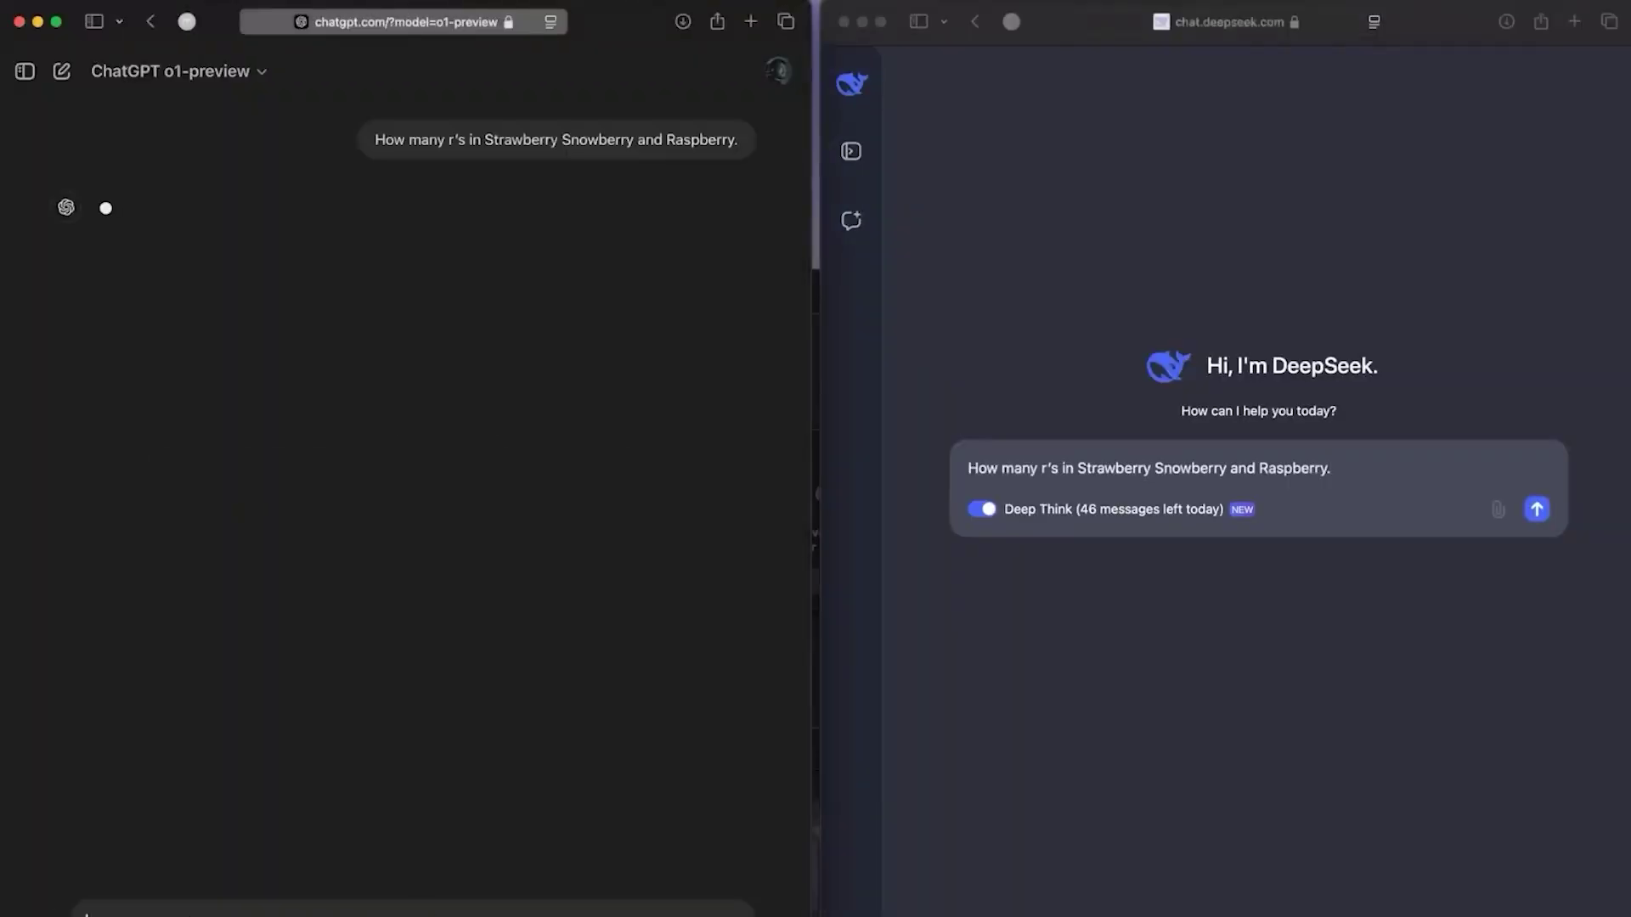
Send DeepSeek the same question counting r's in Strawberry, Snowberry and Raspberry.
{"action": "left_click", "coordinate": [1544, 509]}
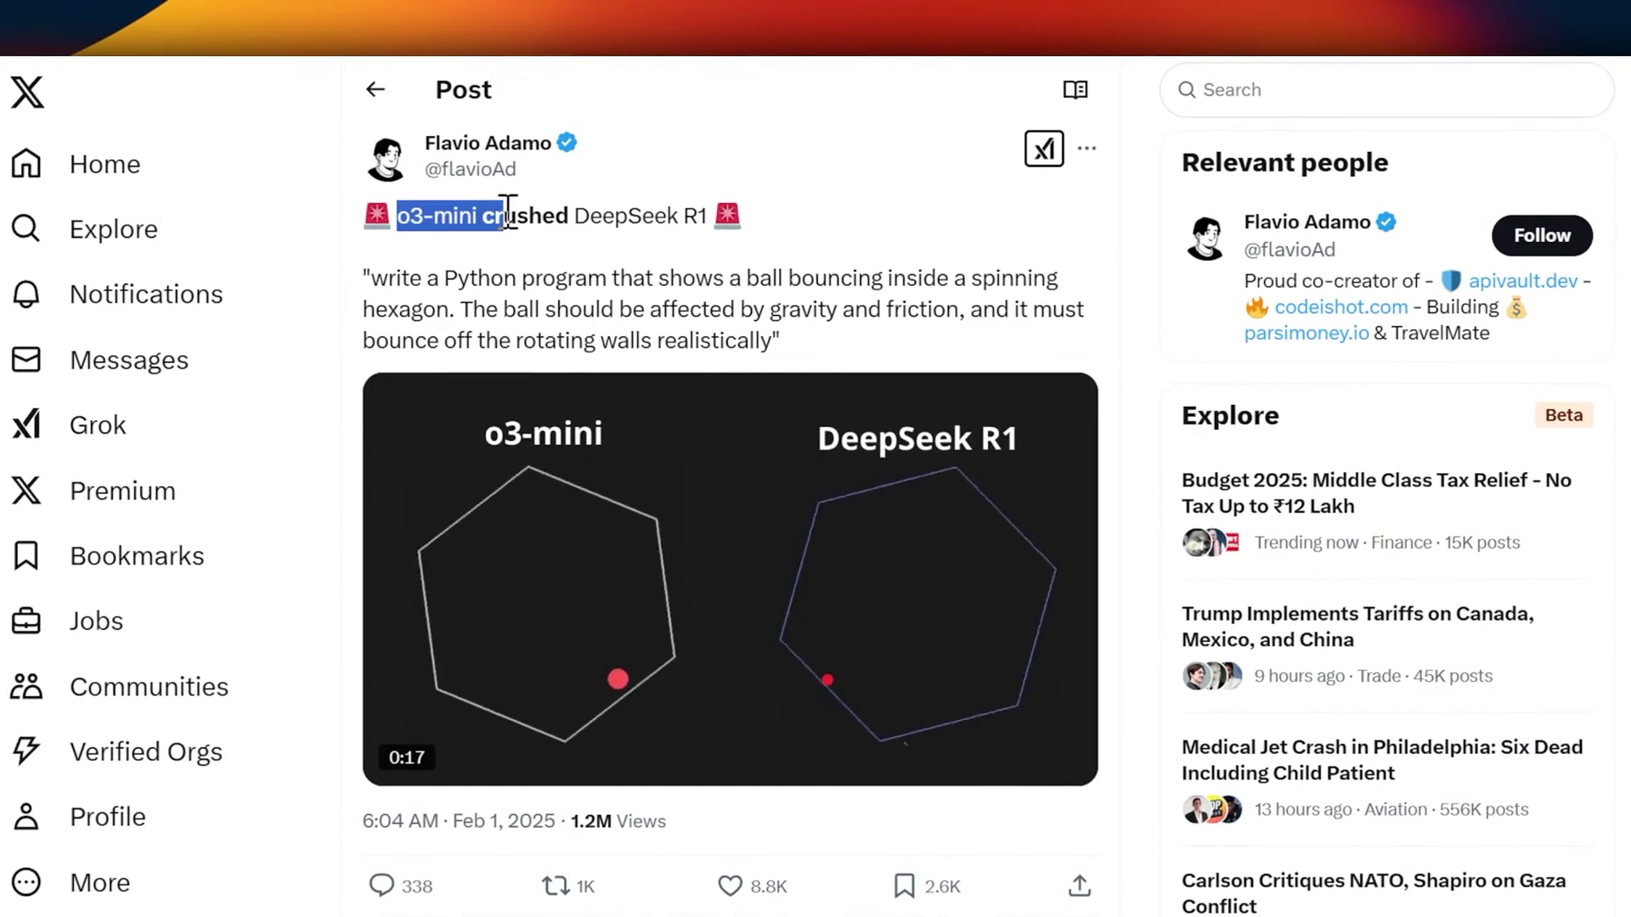
{"action": "left_click_drag", "start_coordinate": [507, 213], "coordinate": [680, 211]}
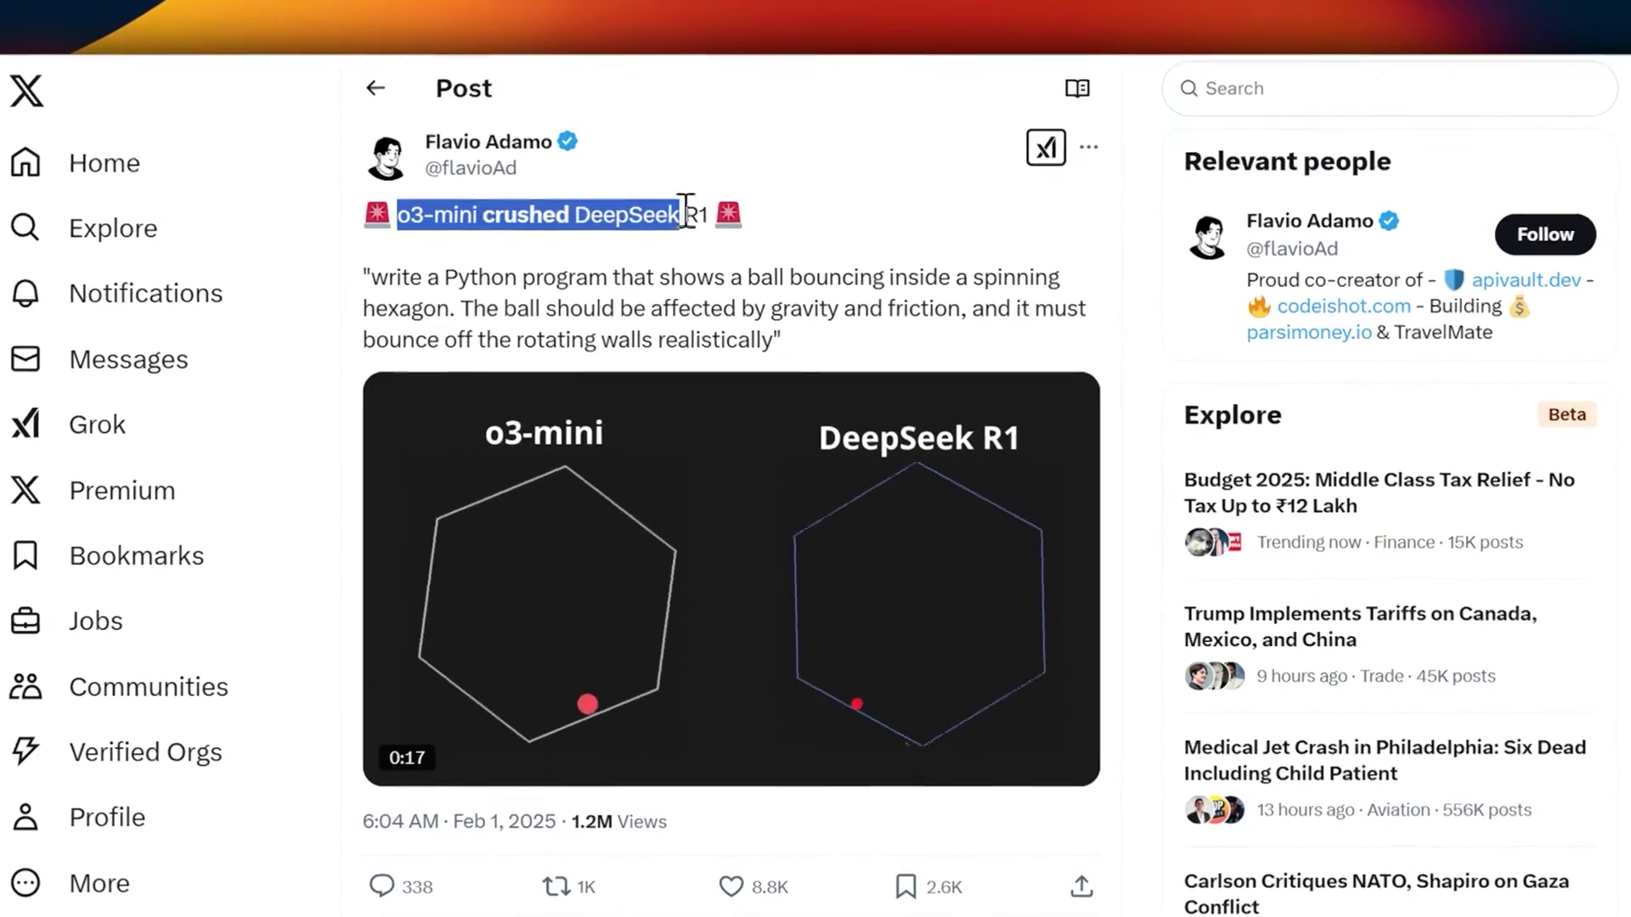
{"action": "left_click", "coordinate": [712, 290]}
{"action": "mouse_move", "coordinate": [786, 501]}
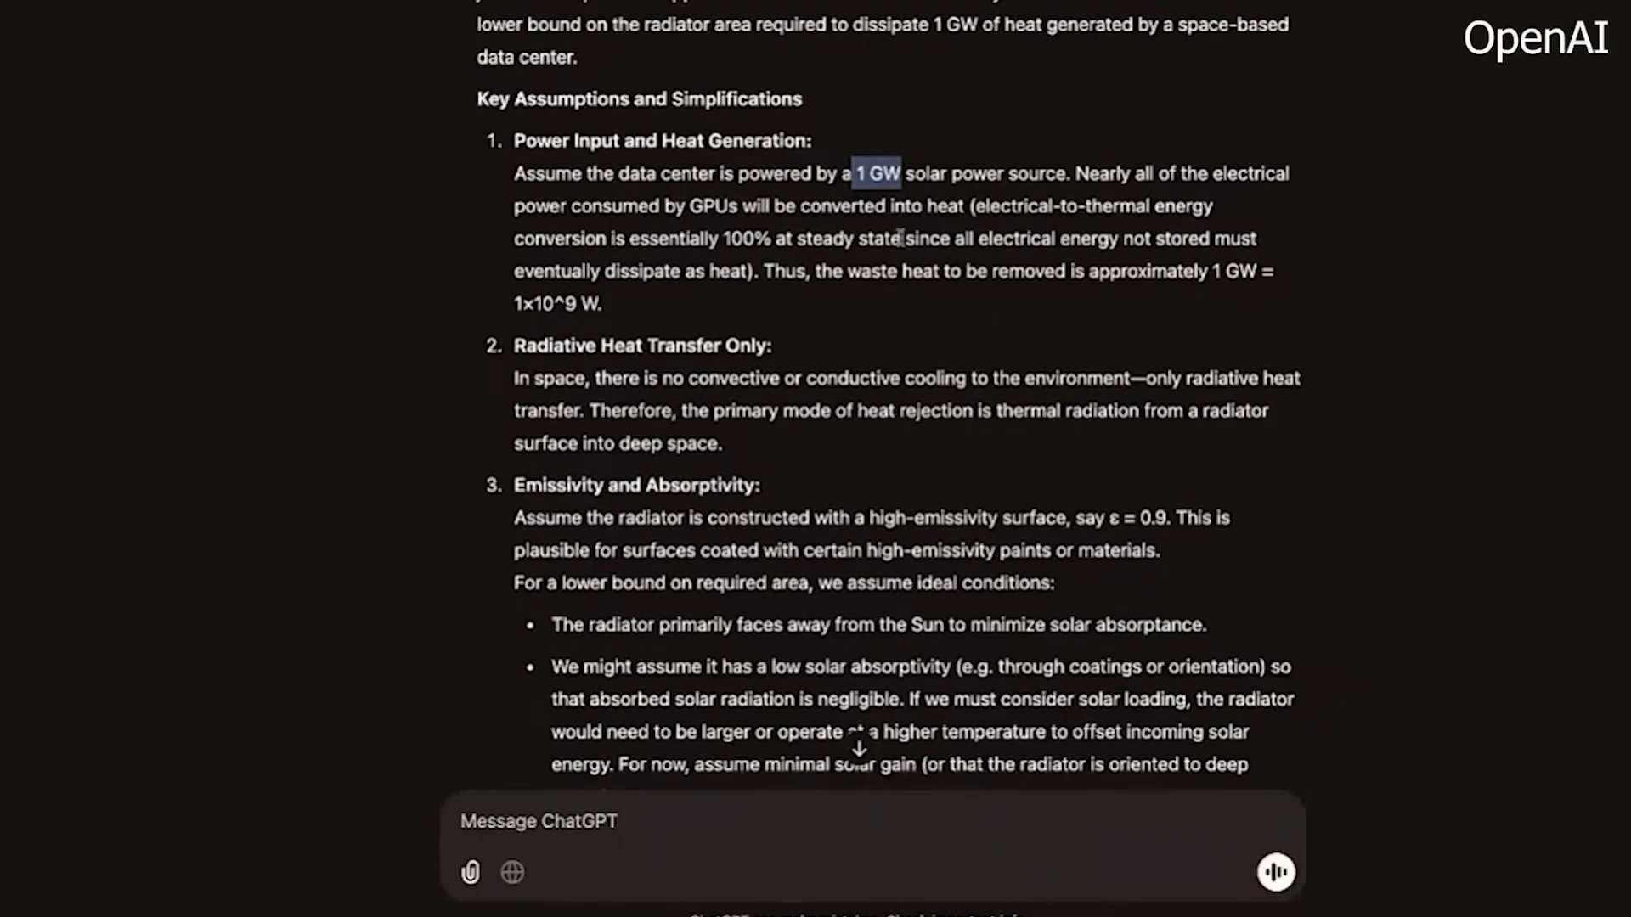
{"action": "scroll", "coordinate": [779, 335], "scroll_direction": "down", "scroll_amount": 2}
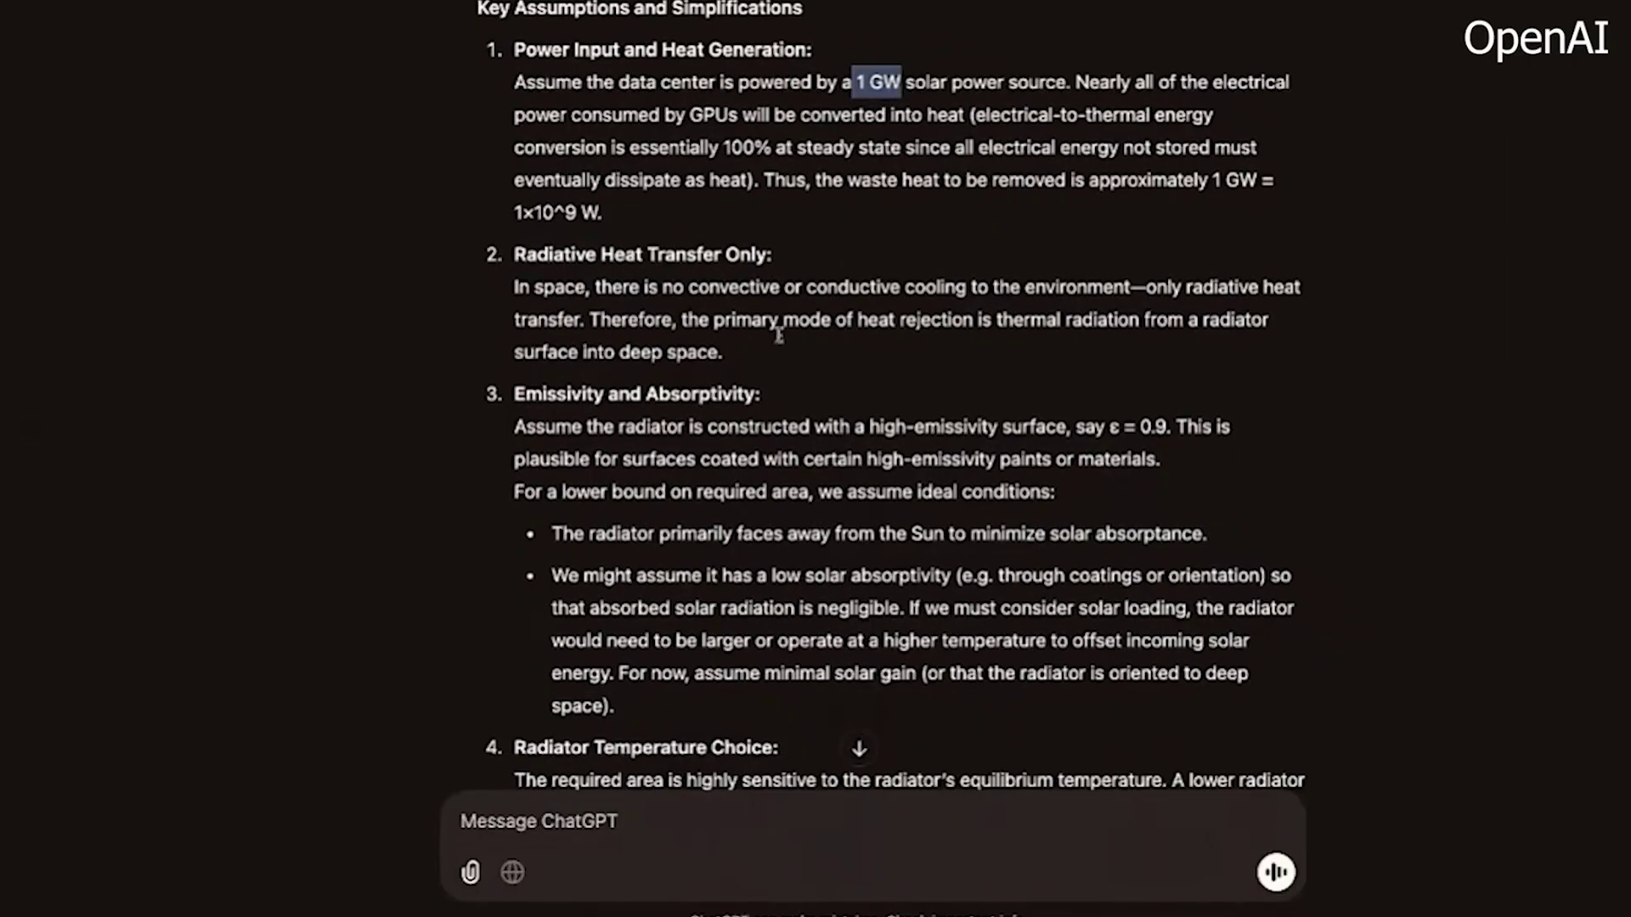
{"action": "scroll", "coordinate": [767, 270], "scroll_direction": "down", "scroll_amount": 10}
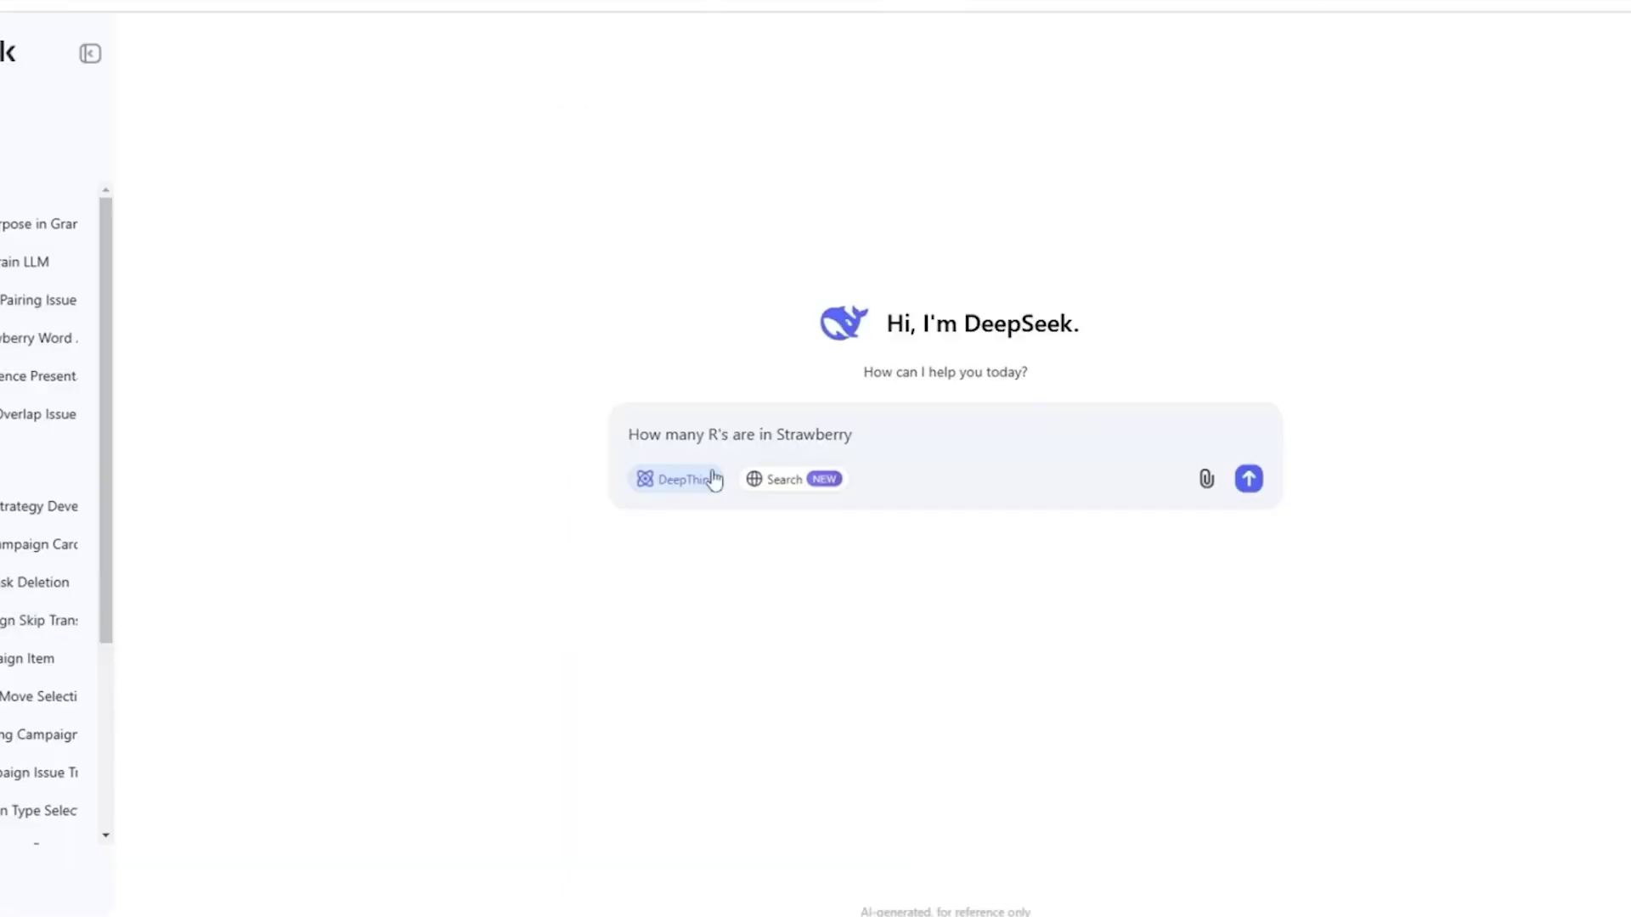
Submit "How many R's are in Strawberry" to DeepSeek with DeepThink reasoning enabled.
{"action": "left_click", "coordinate": [1248, 483]}
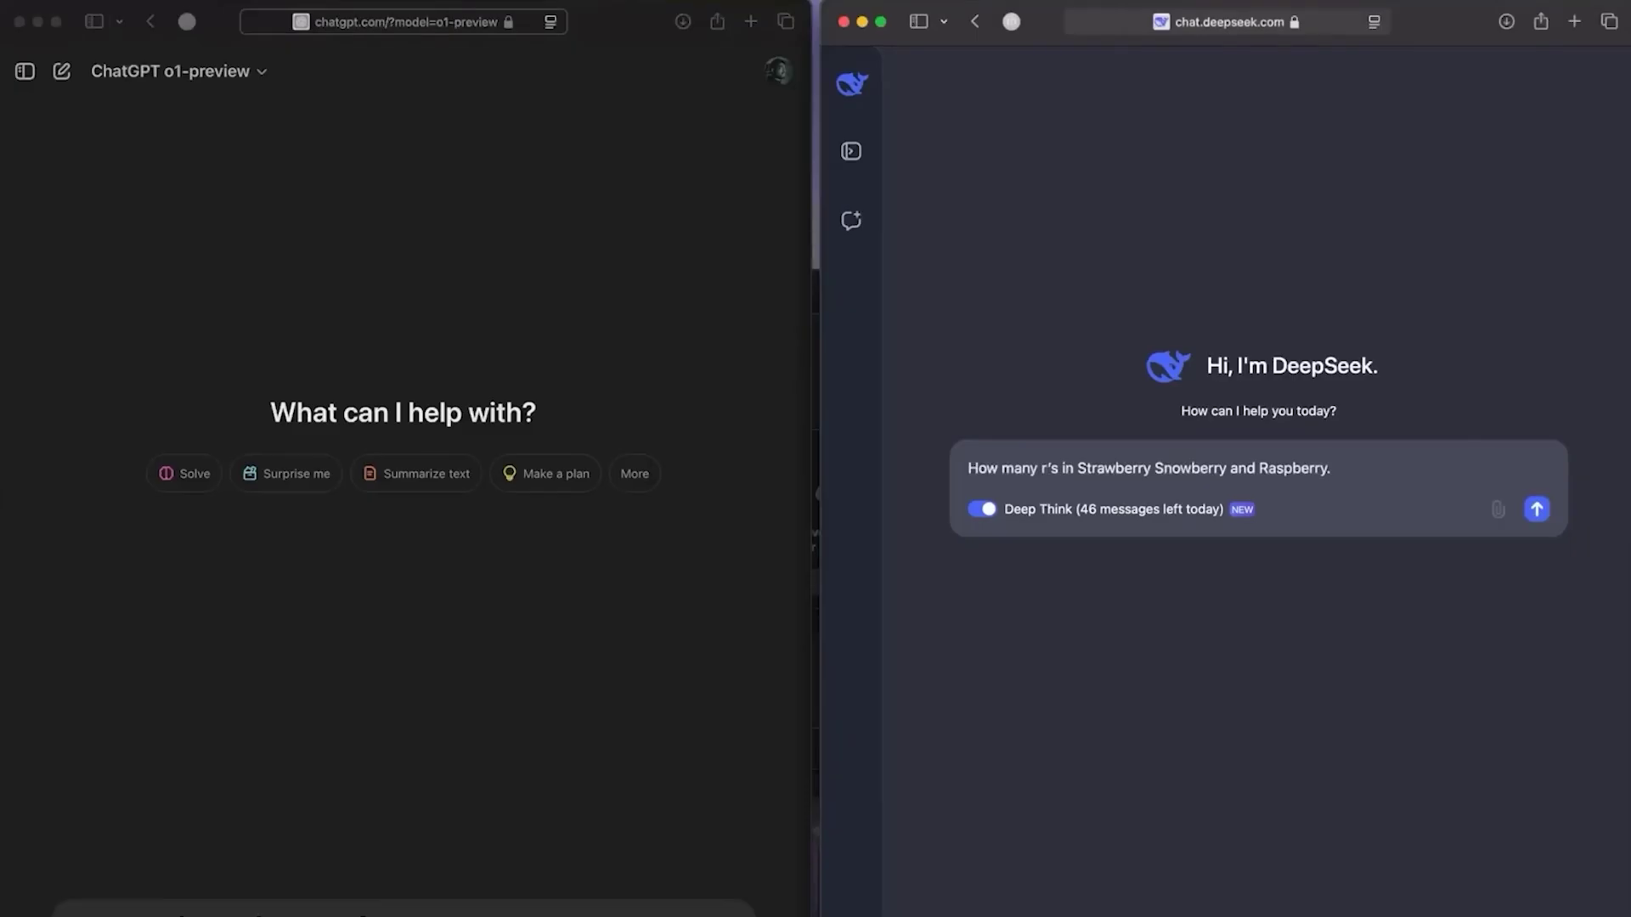
Send the Strawberry, Snowberry and Raspberry r-count question to ChatGPT and then DeepSeek.
{"action": "left_click", "coordinate": [430, 914]}
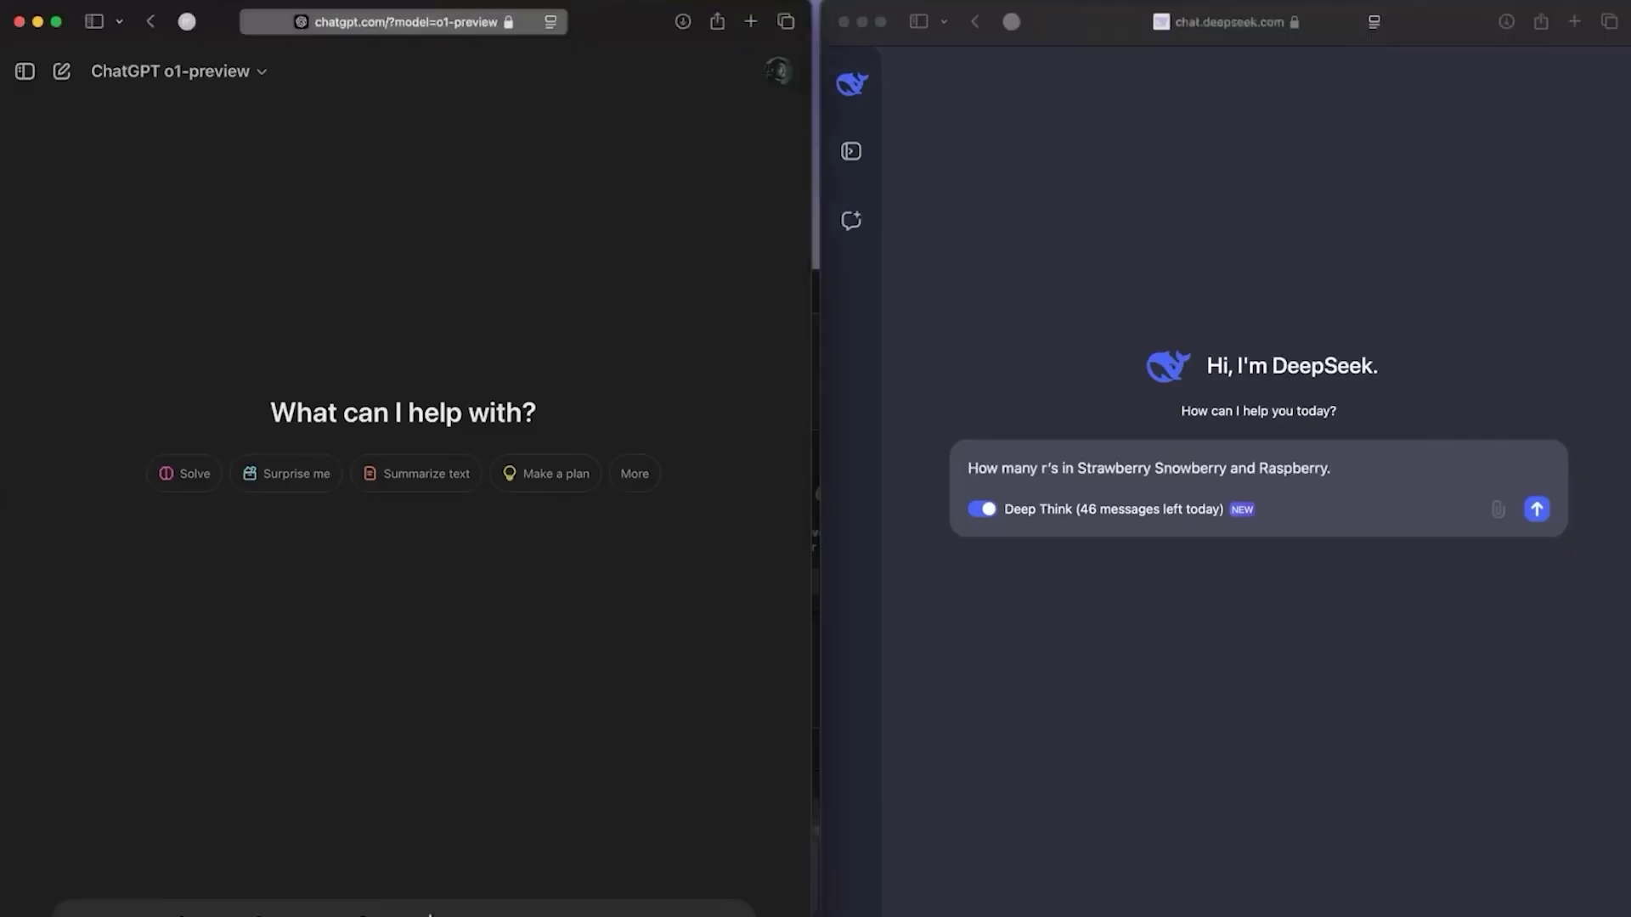
{"action": "key", "text": "Return"}
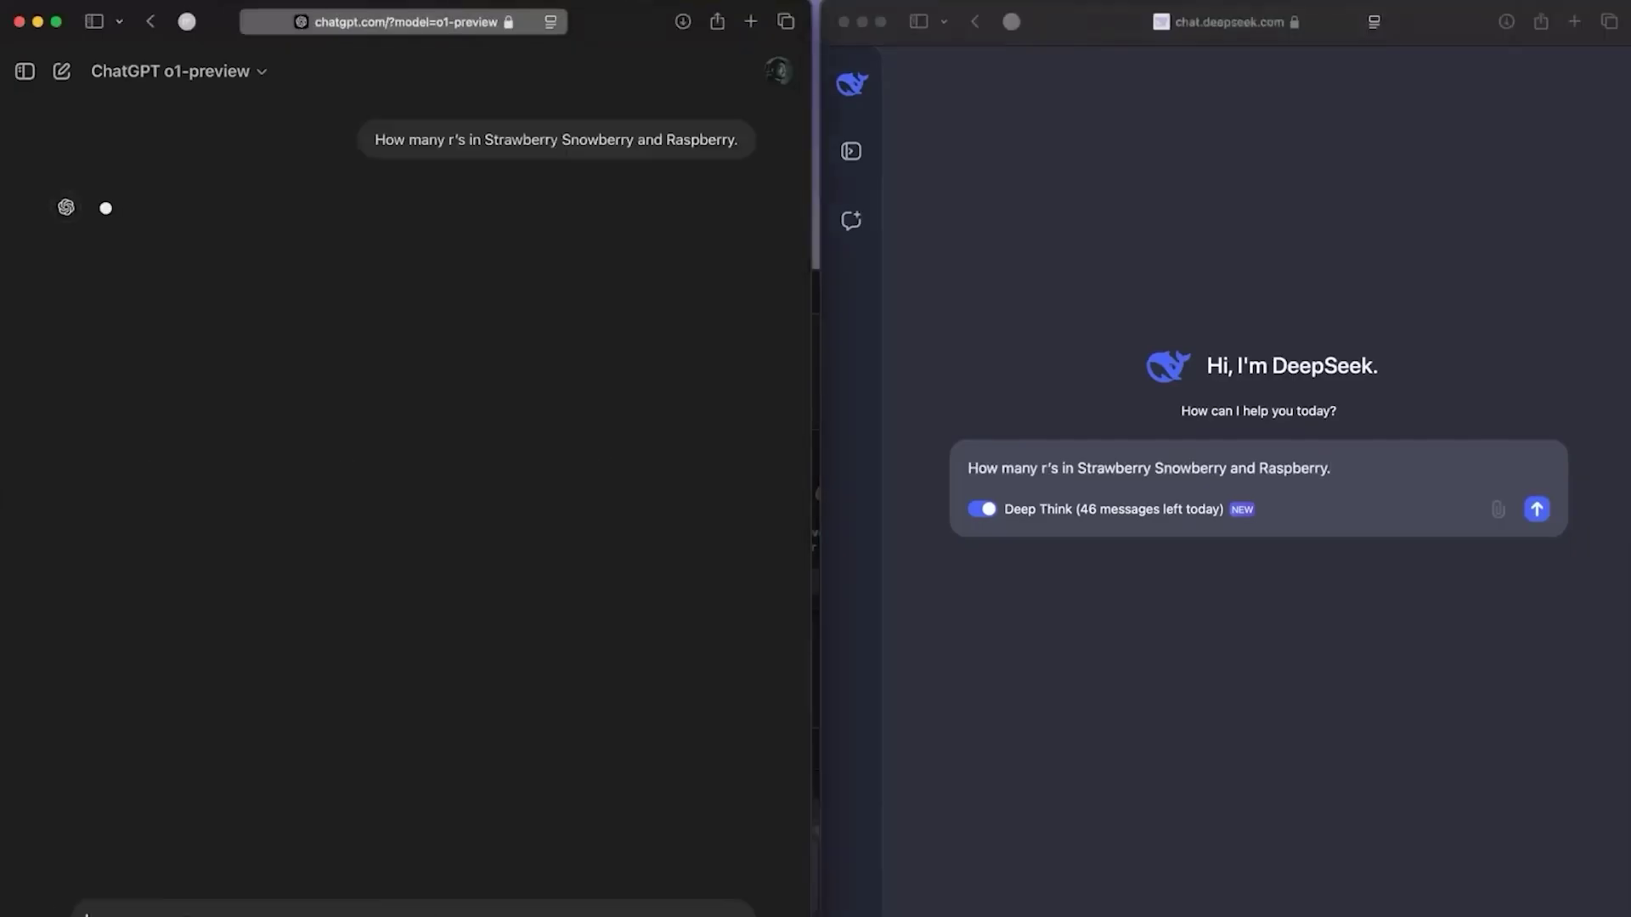
{"action": "left_click", "coordinate": [1544, 514]}
{"action": "left_click", "coordinate": [1537, 509]}
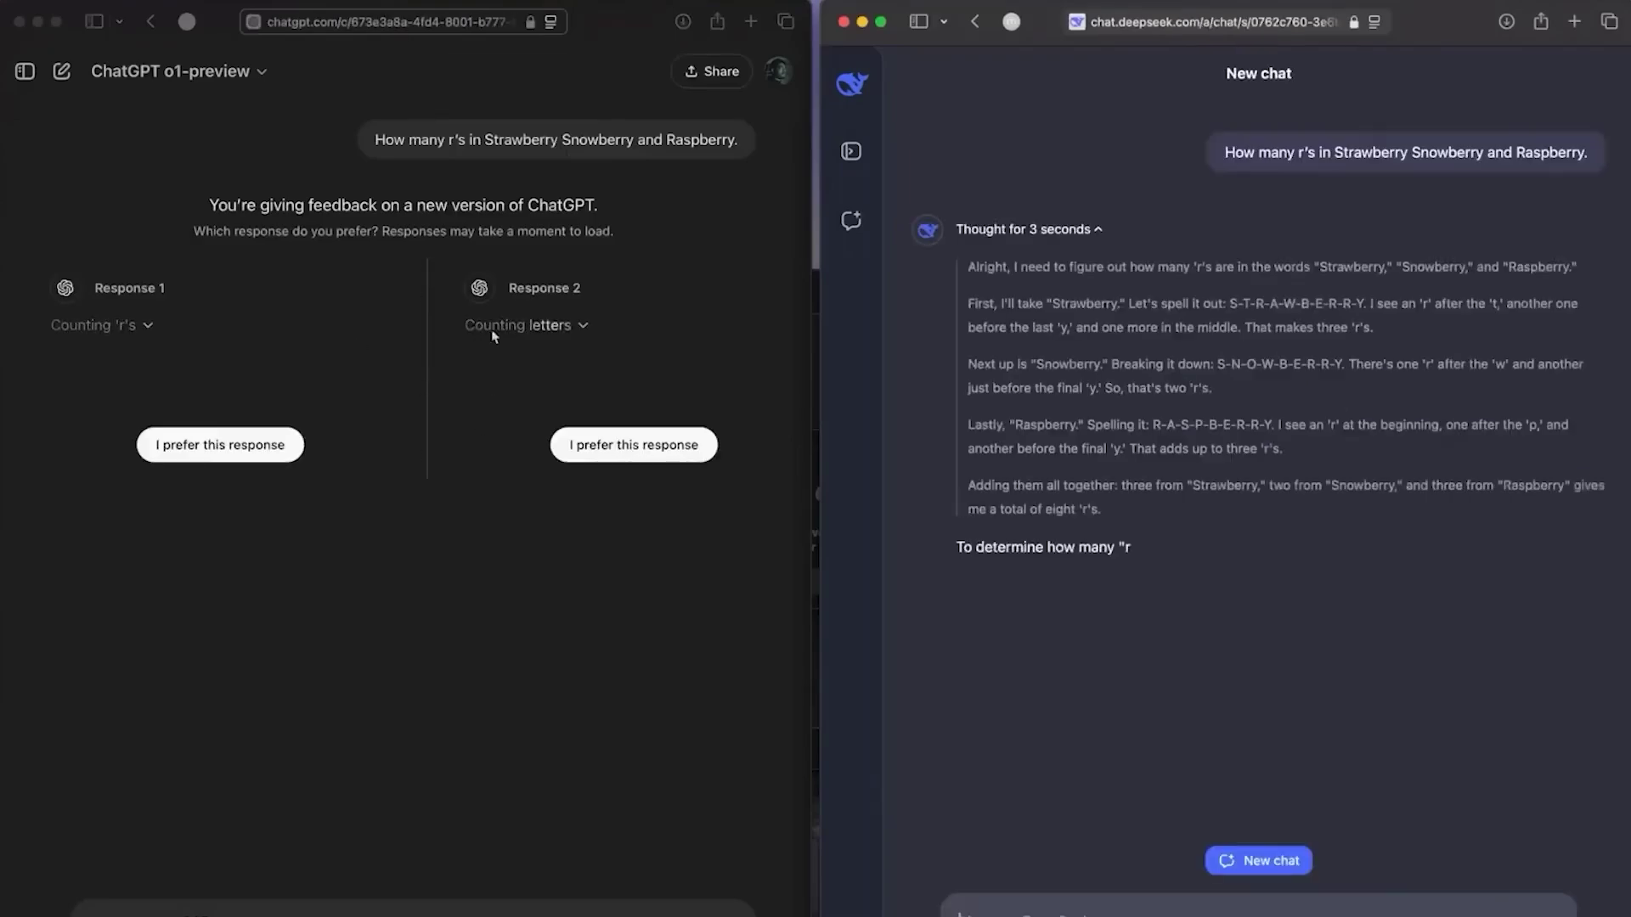